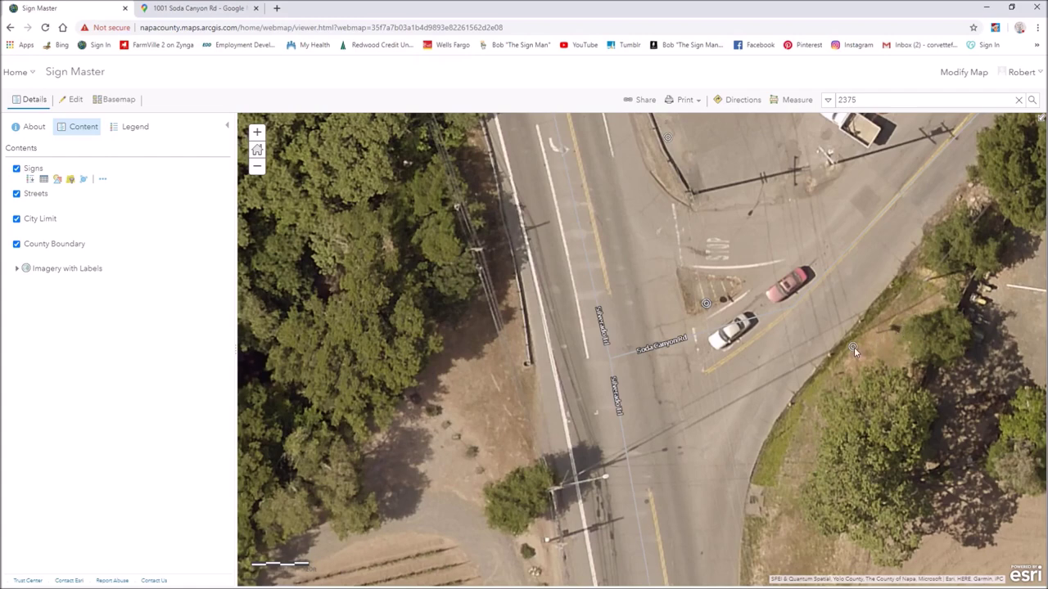
Open the No Outlet sign's record on Soda Canyon Rd, view its linked sign information, and close that page.
click(854, 347)
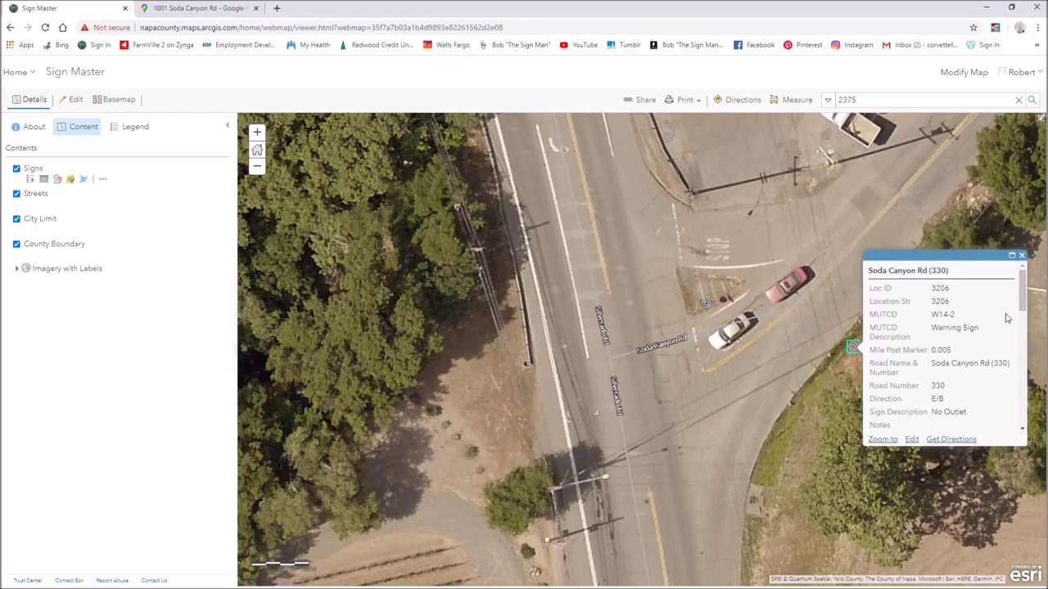
drag(1023, 294, 1022, 405)
click(947, 383)
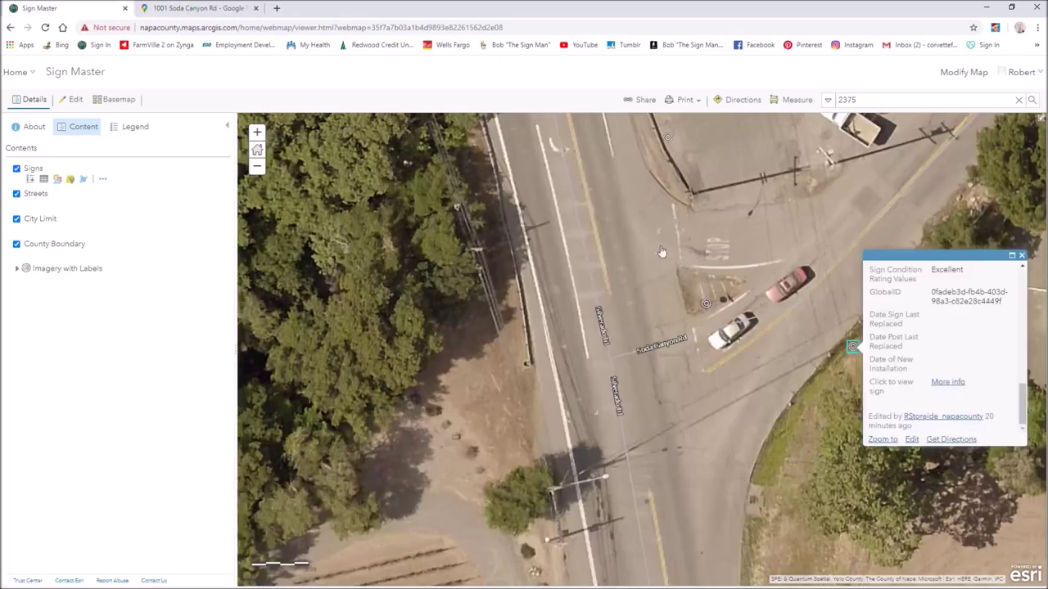
click(256, 8)
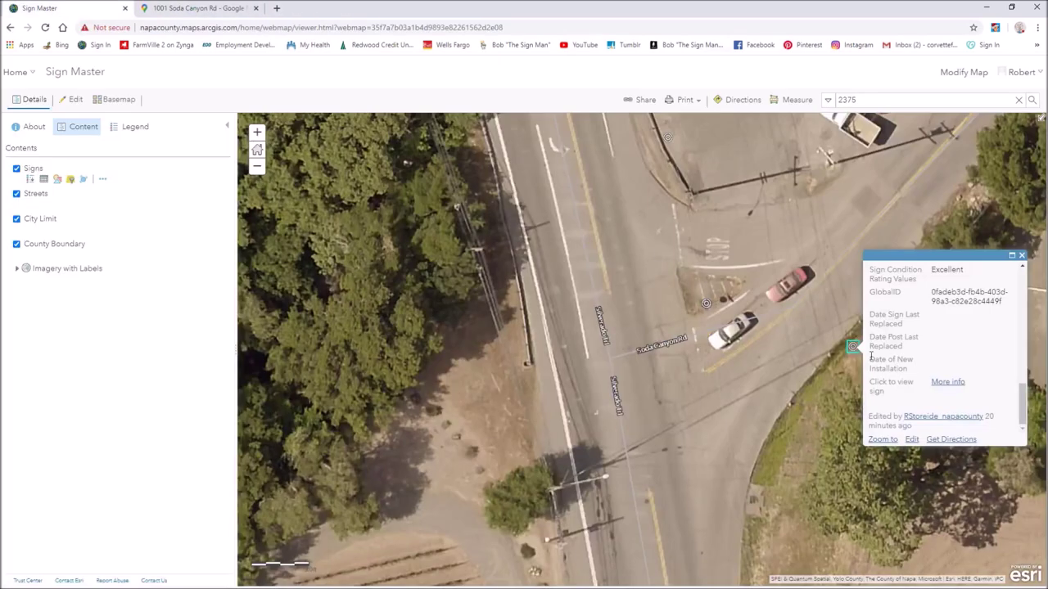
Edit the No Outlet sign's location, moving its point slightly northeast, away from the edge of Soda Canyon Rd.
click(912, 439)
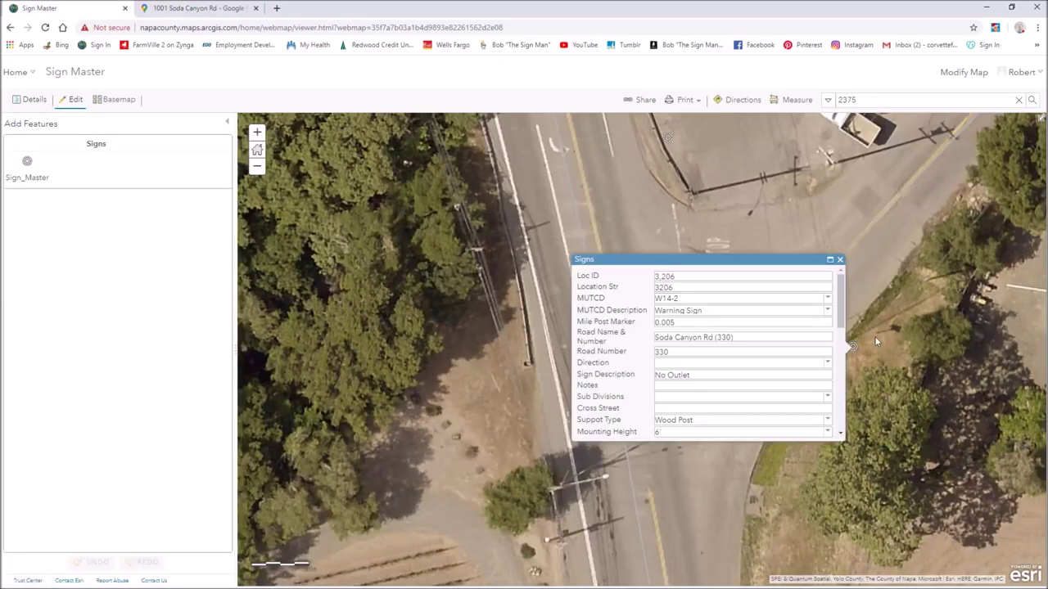
click(869, 338)
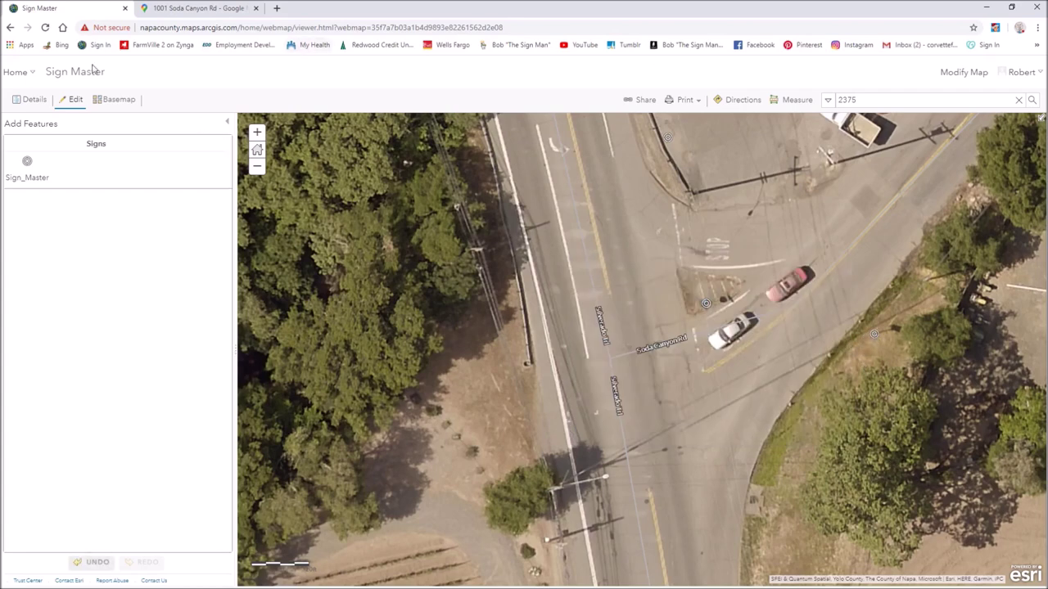
click(33, 99)
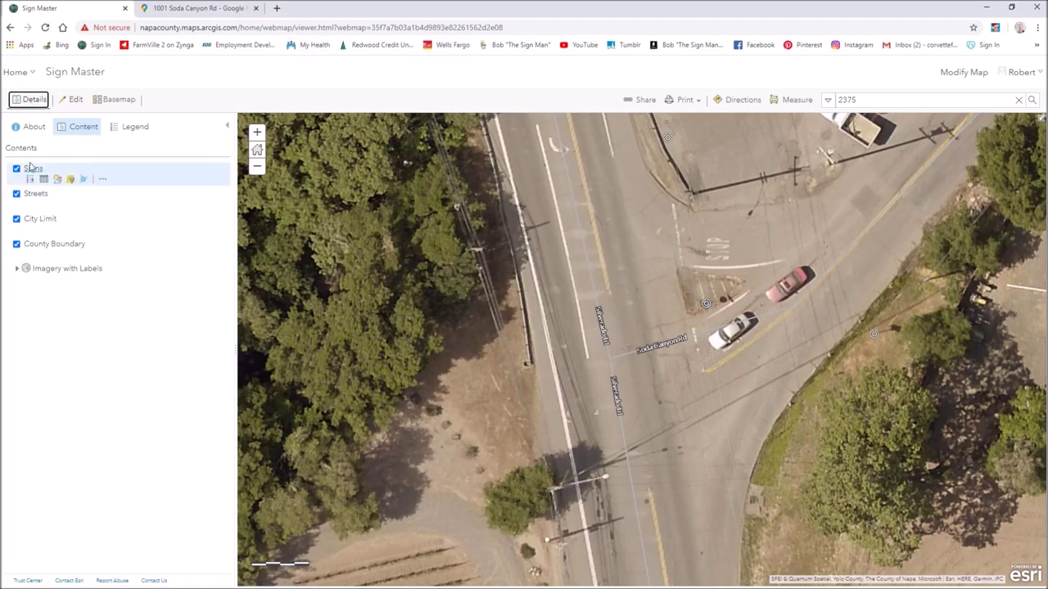
Add a Sign_Master point on the east roadside just south of the Soda Canyon Rd junction, leaving its attributes blank.
click(72, 102)
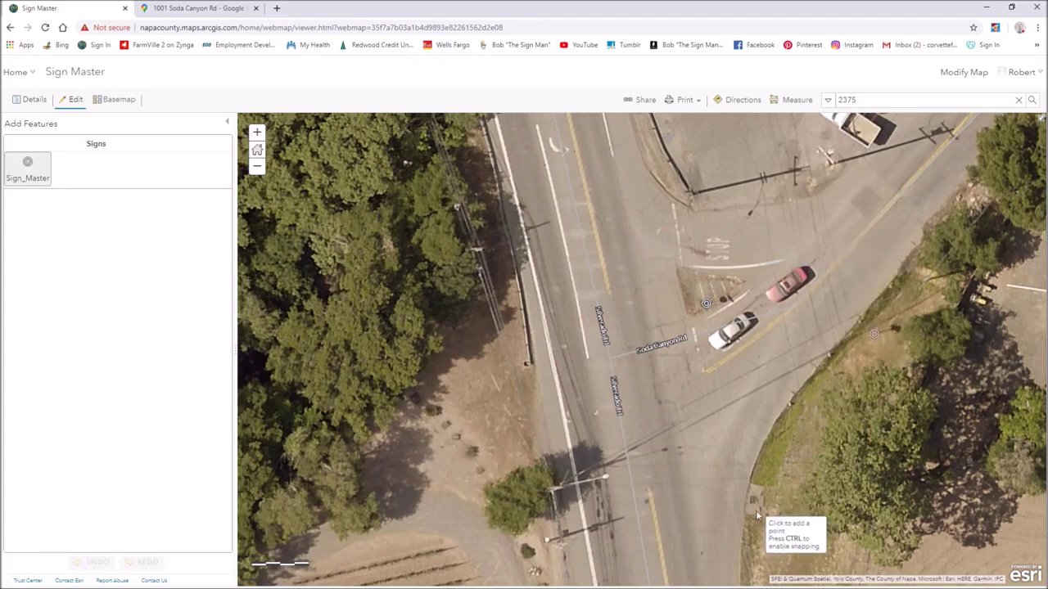
click(803, 498)
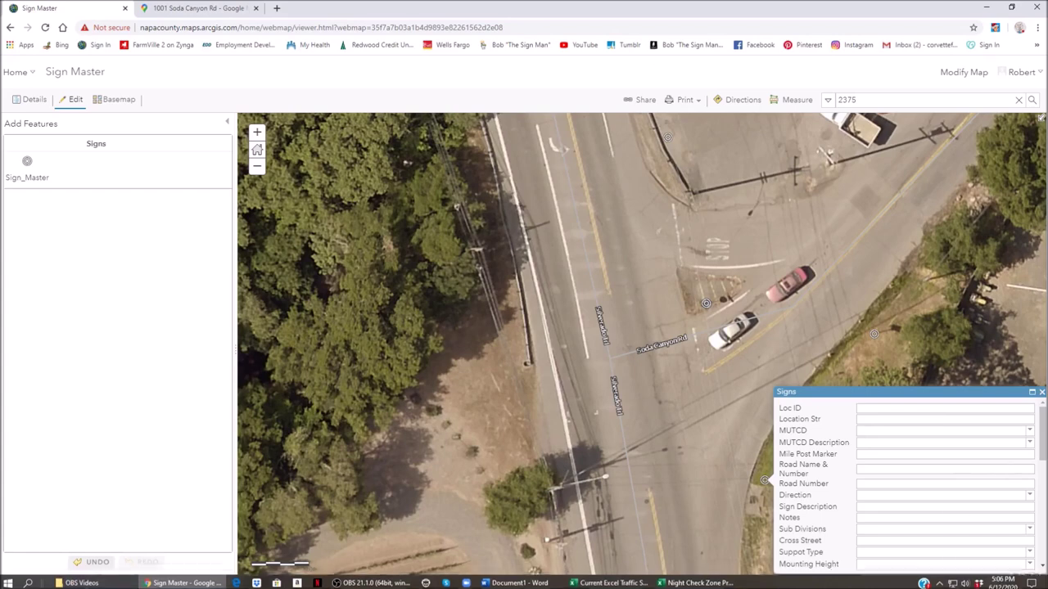
click(1041, 392)
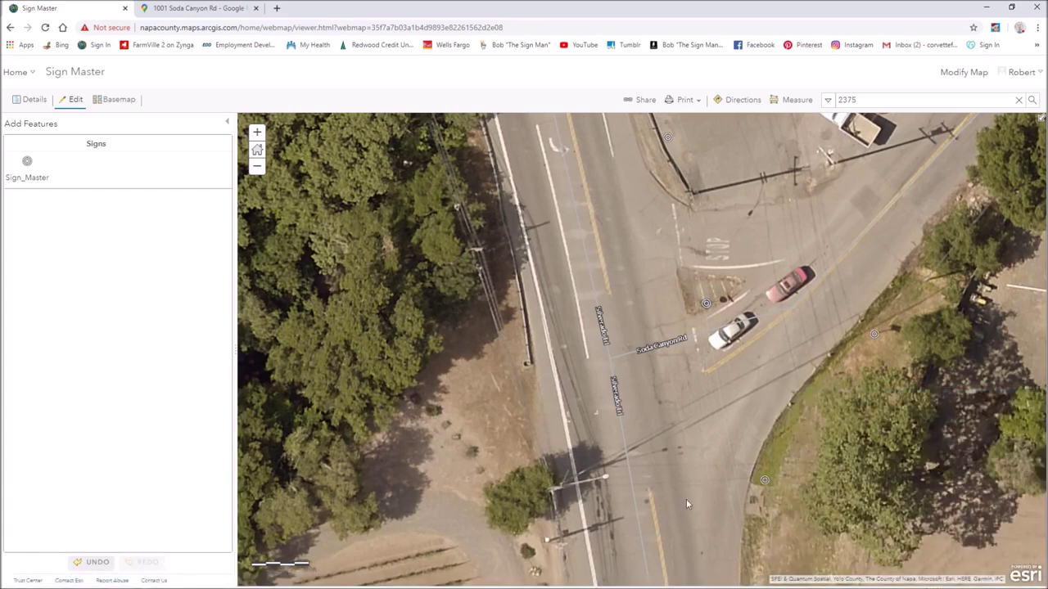
Delete the blank sign point south of the Soda Canyon Rd junction.
click(766, 482)
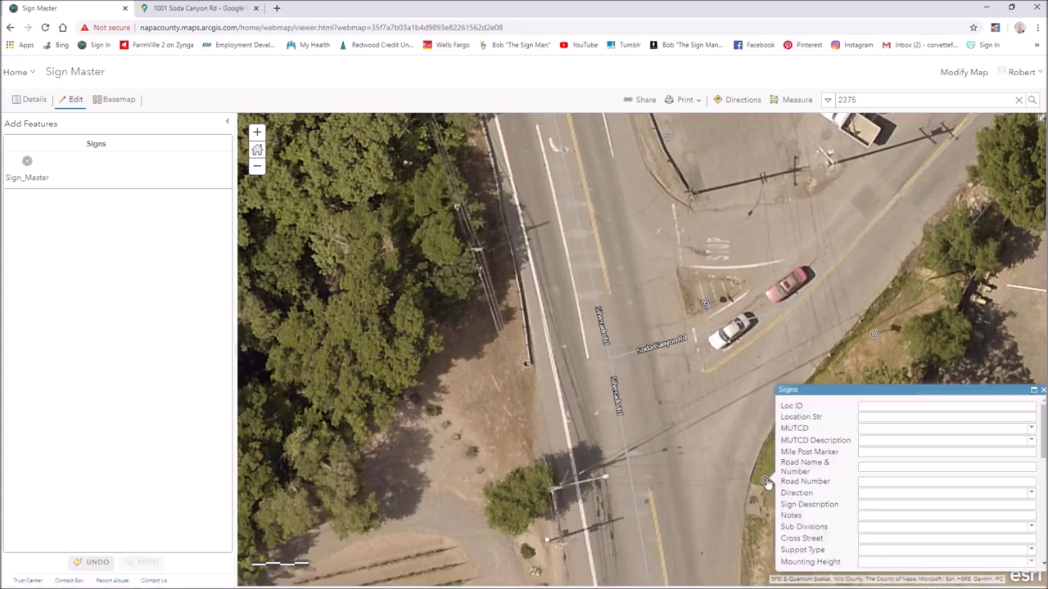
scroll(830, 501, down, 5)
click(817, 557)
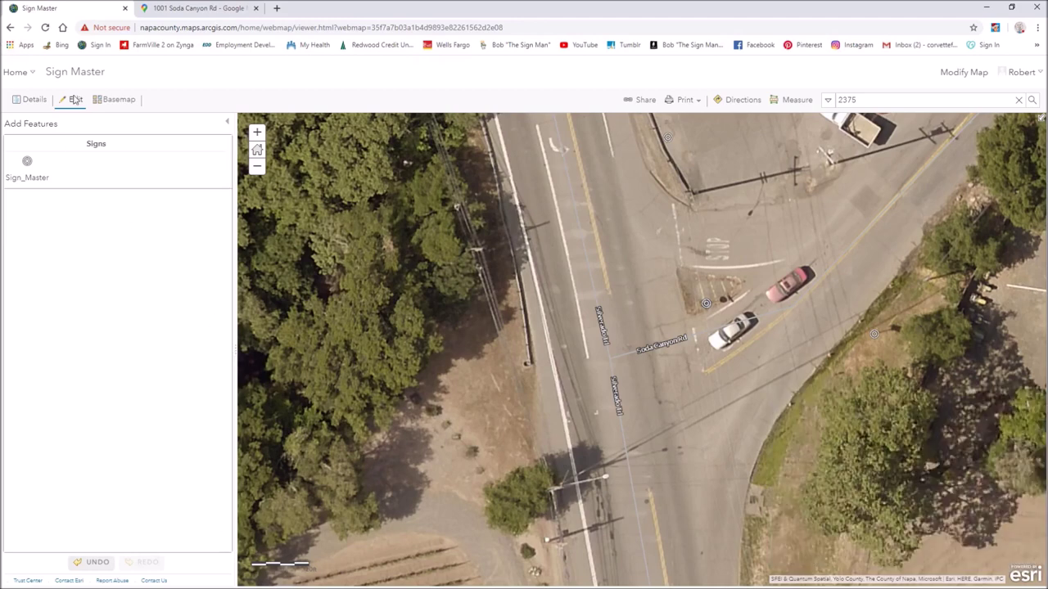
Open the Signs layer's attribute table, enlarge it to view more records, and close it.
click(29, 100)
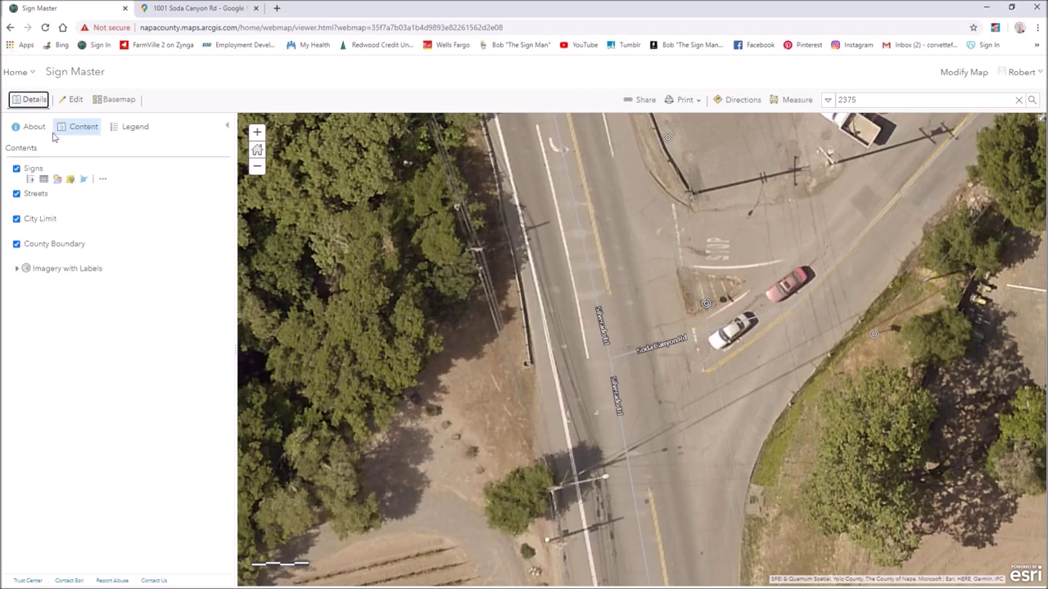
click(43, 179)
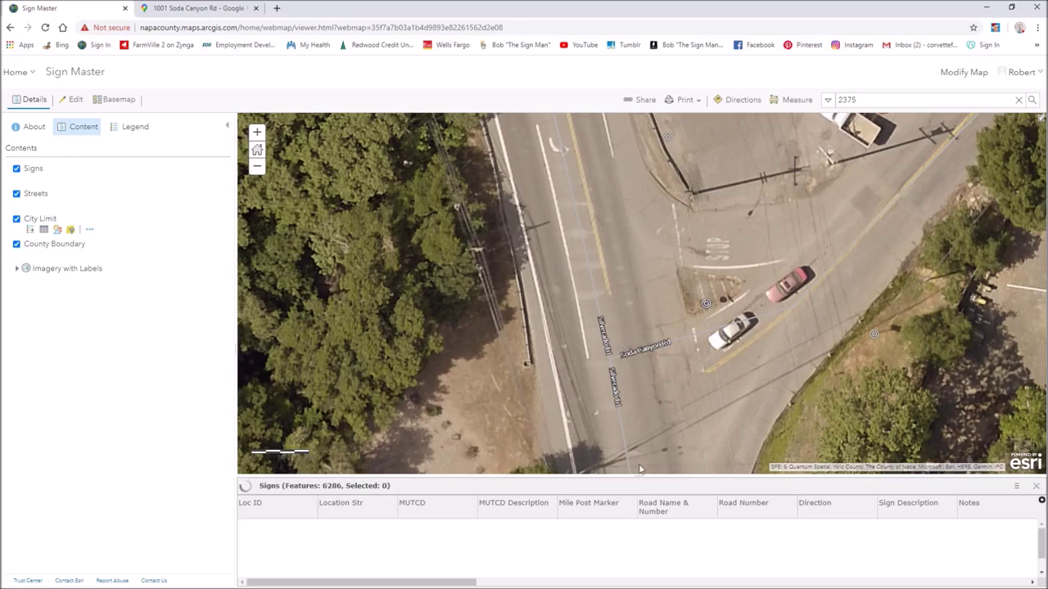
drag(636, 422, 637, 352)
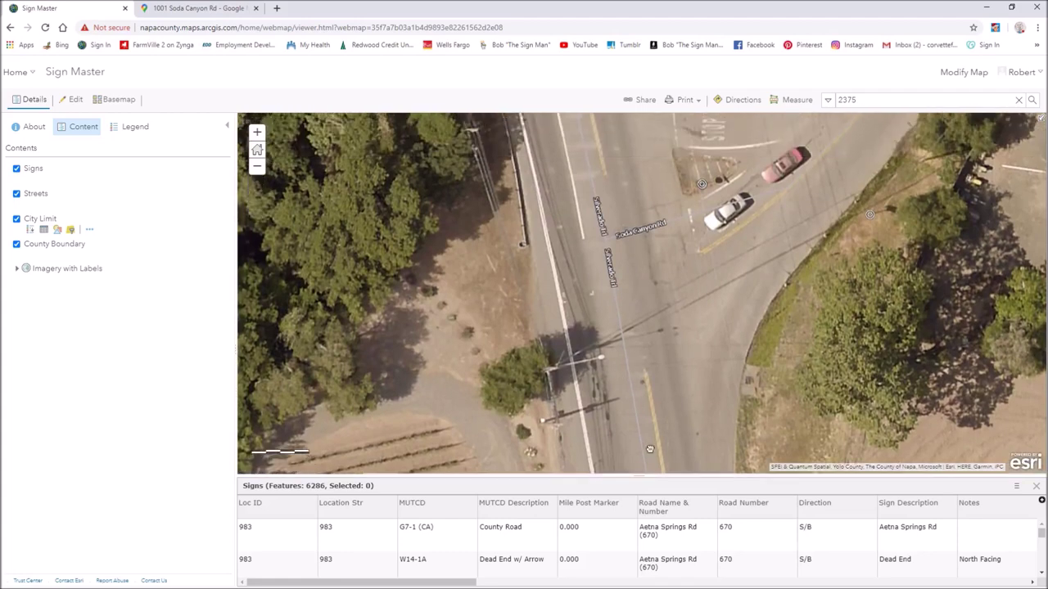
drag(642, 485, 624, 363)
drag(632, 305, 630, 304)
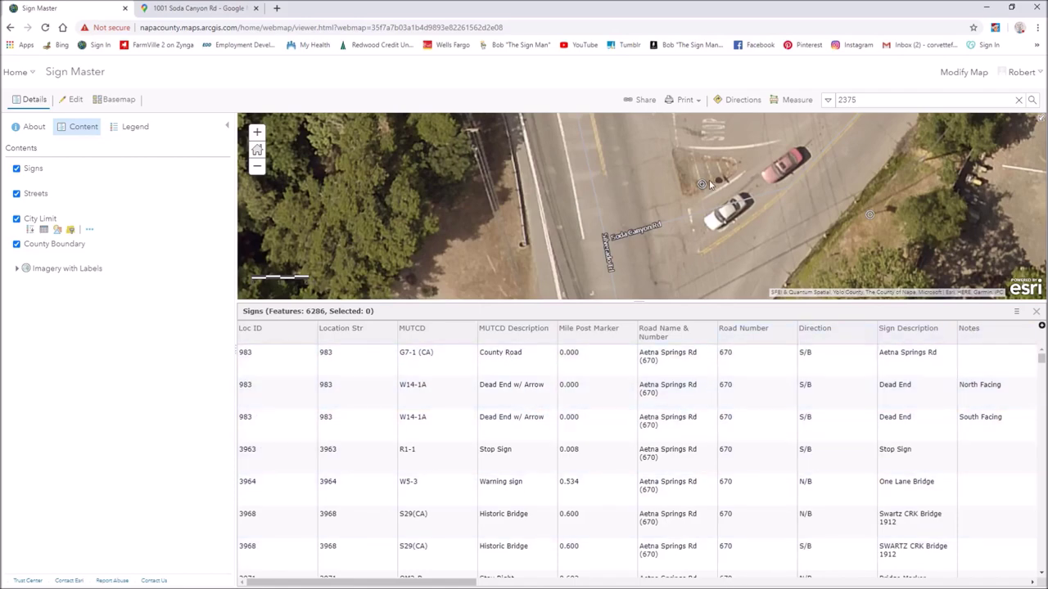
click(1036, 312)
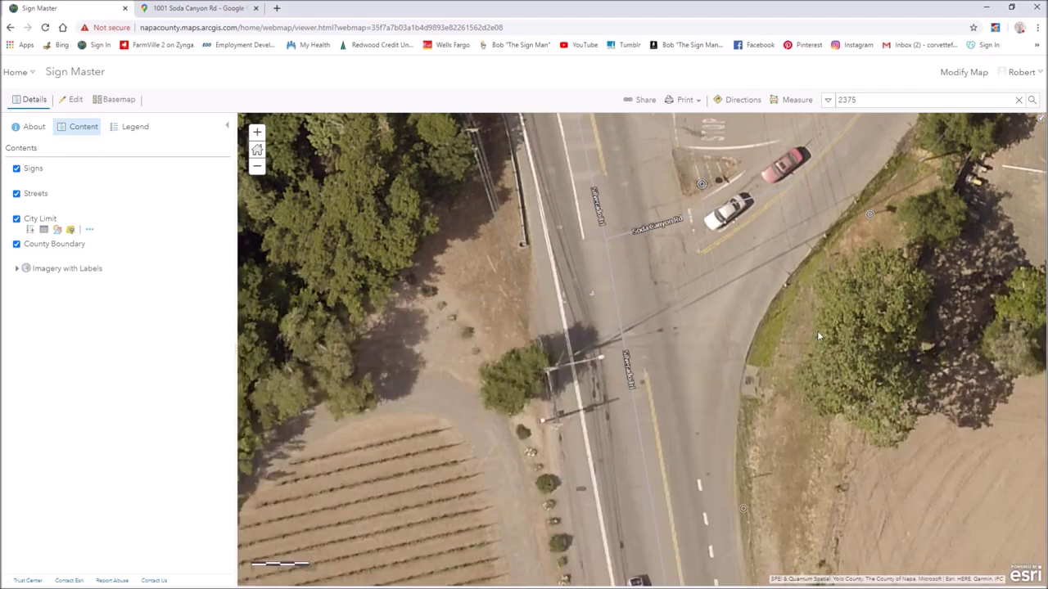
View the Soda Canyon Rd junction in Google Street View, and inspect the matching sign record at the traffic island on the map.
drag(728, 270, 721, 371)
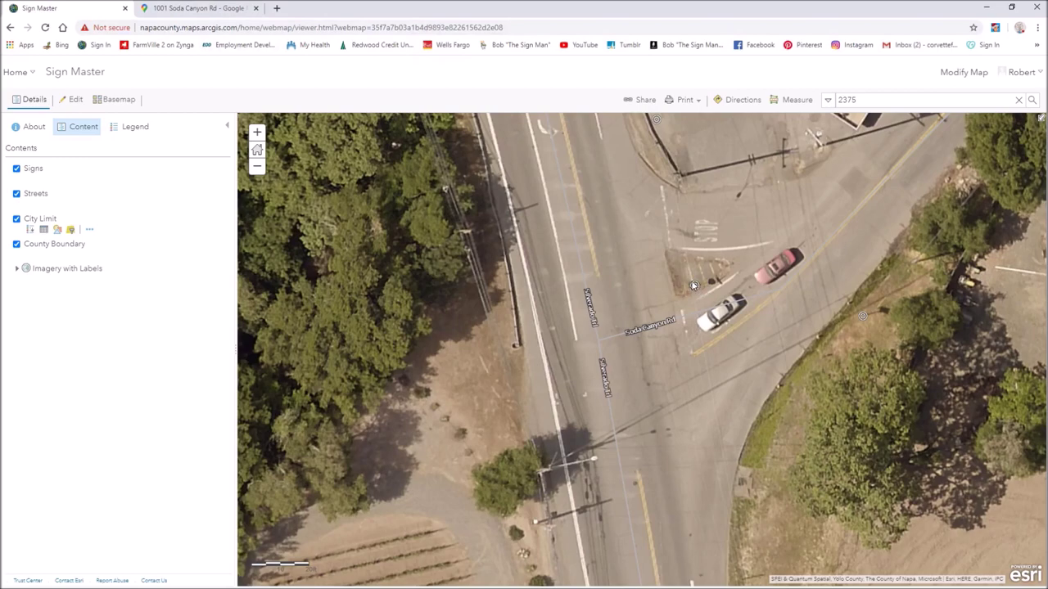
click(219, 10)
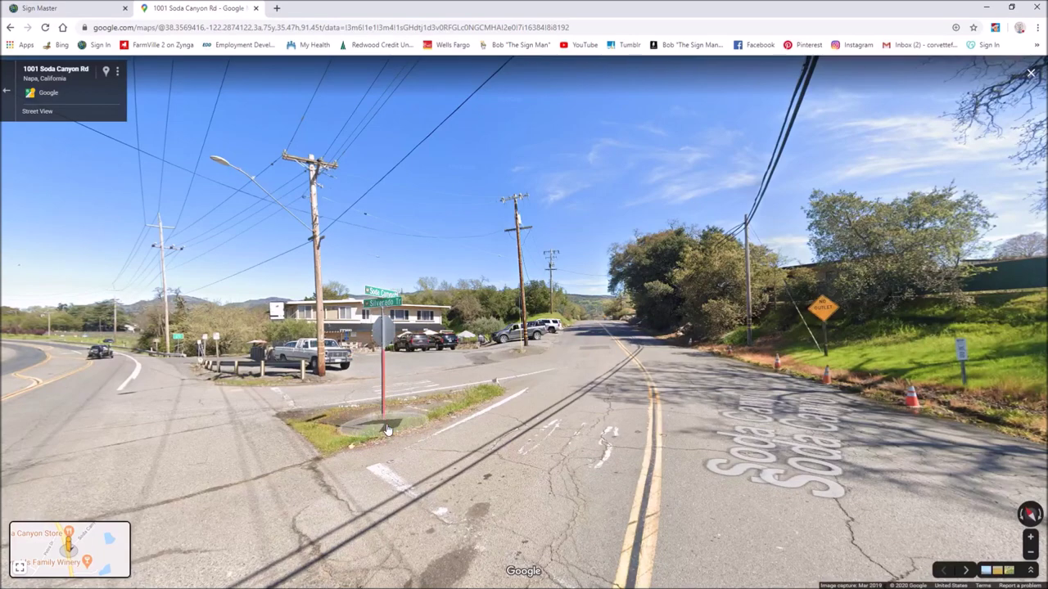
click(81, 8)
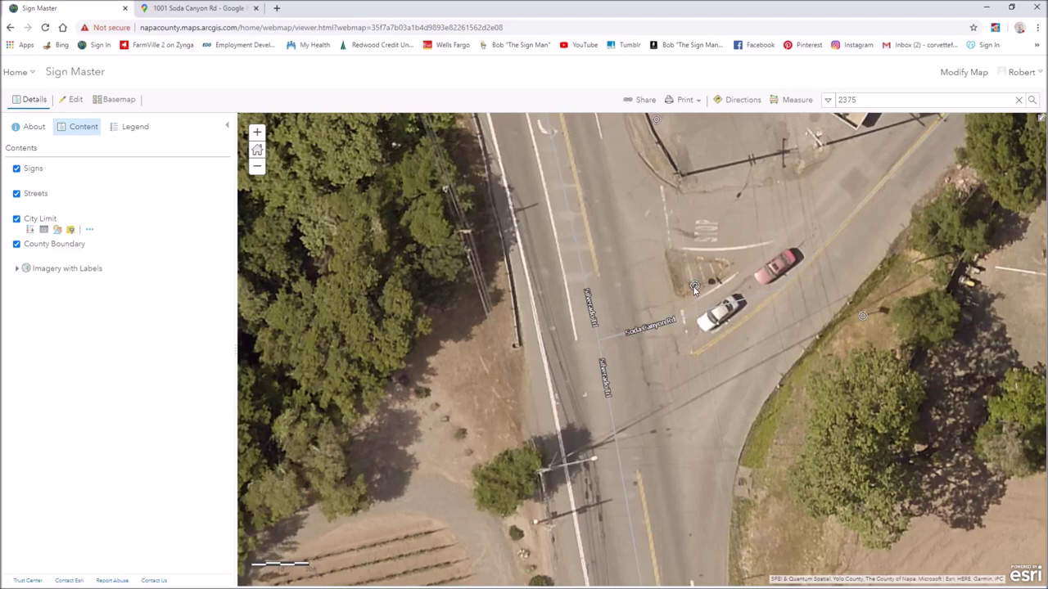
click(694, 288)
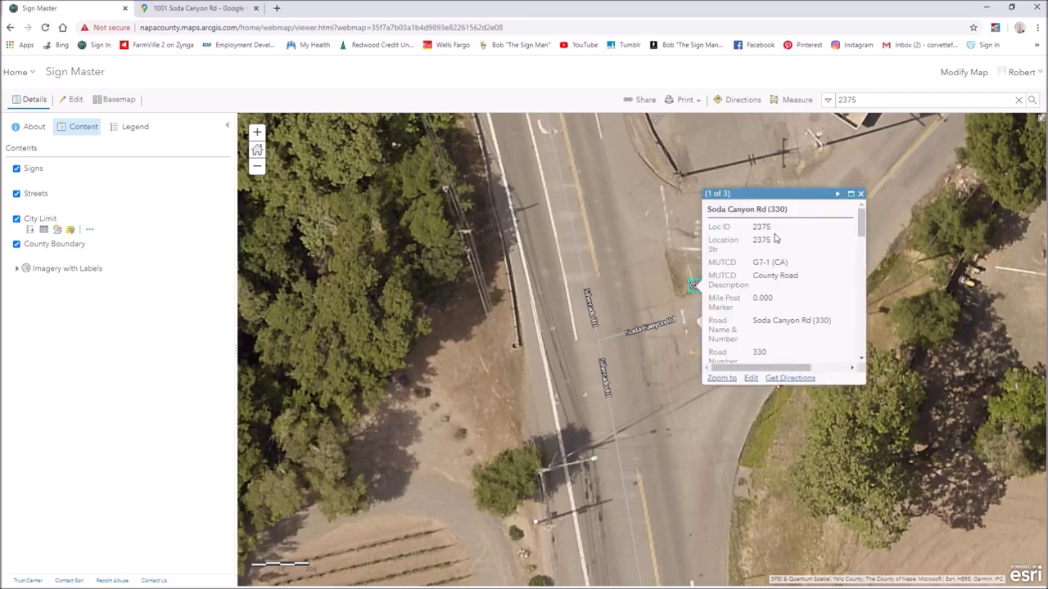
click(860, 194)
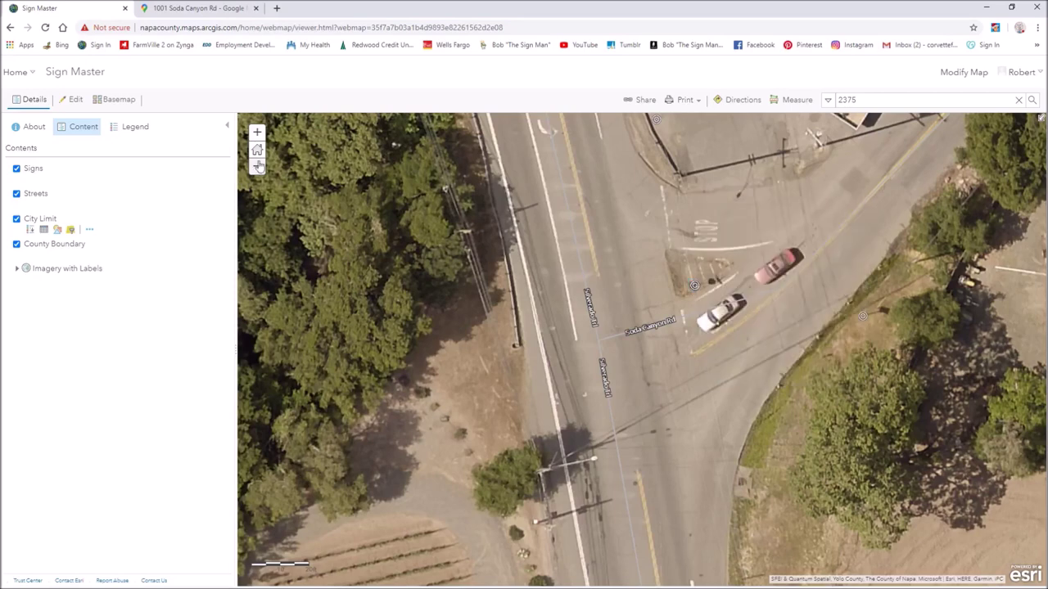
Review the stop sign and street name signs on the traffic island in Google Street View, and return to the sign map.
click(192, 8)
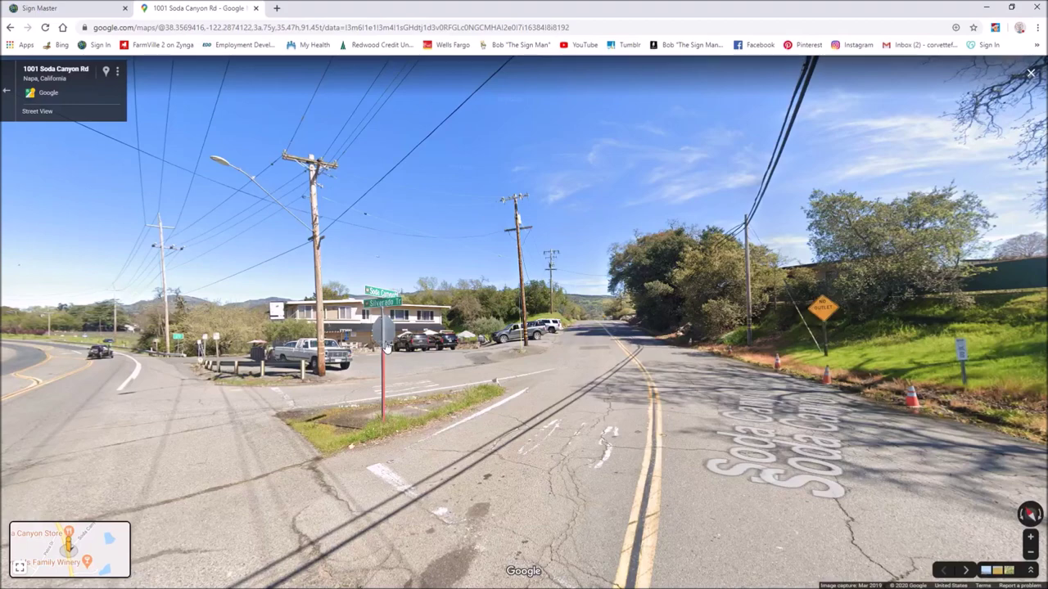
key(XF86AudioLowerVolume)
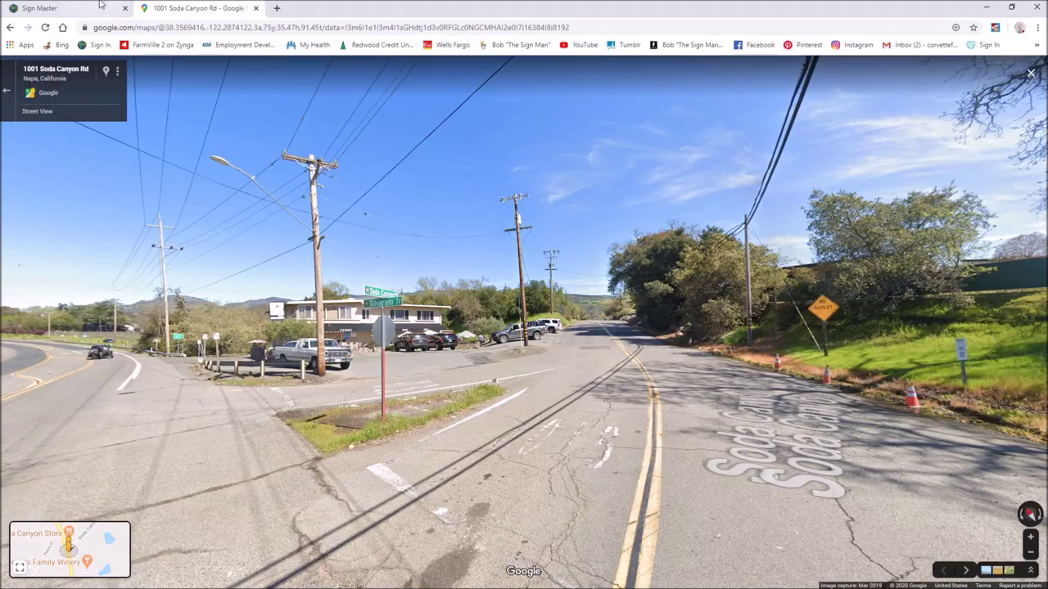
click(70, 9)
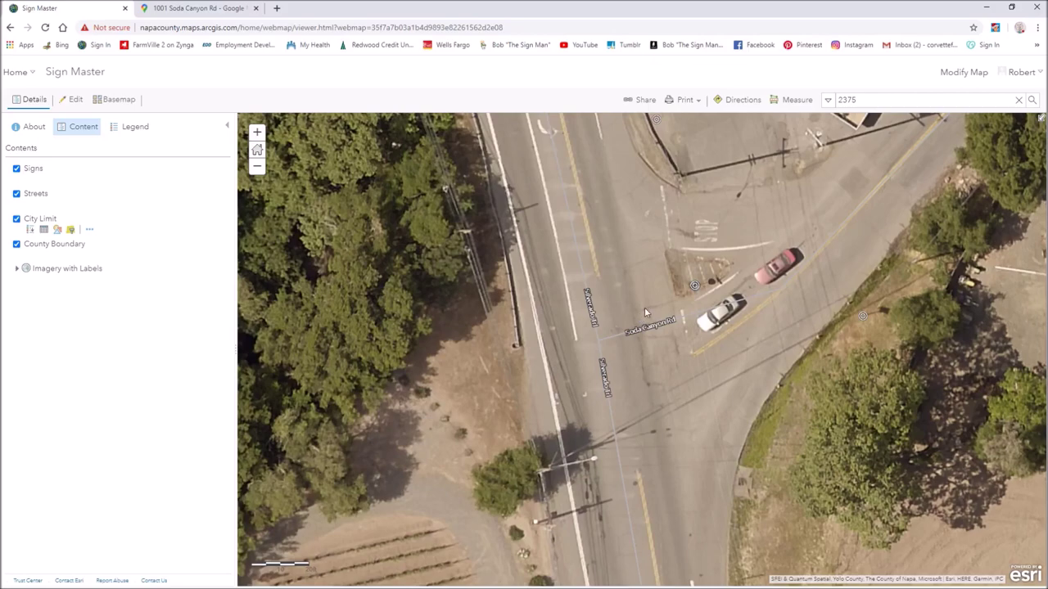
Open a Silverado Trail speed limit sign's record northwest of the Soda Canyon Rd junction and read through its attributes.
scroll(645, 307, down, 2)
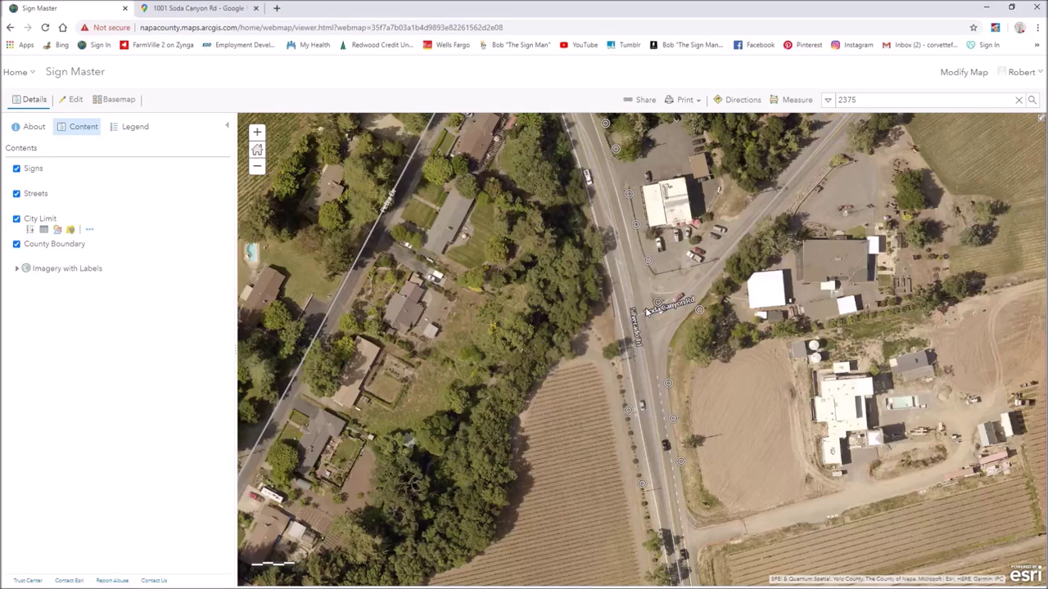
scroll(645, 307, down, 1)
scroll(646, 309, down, 1)
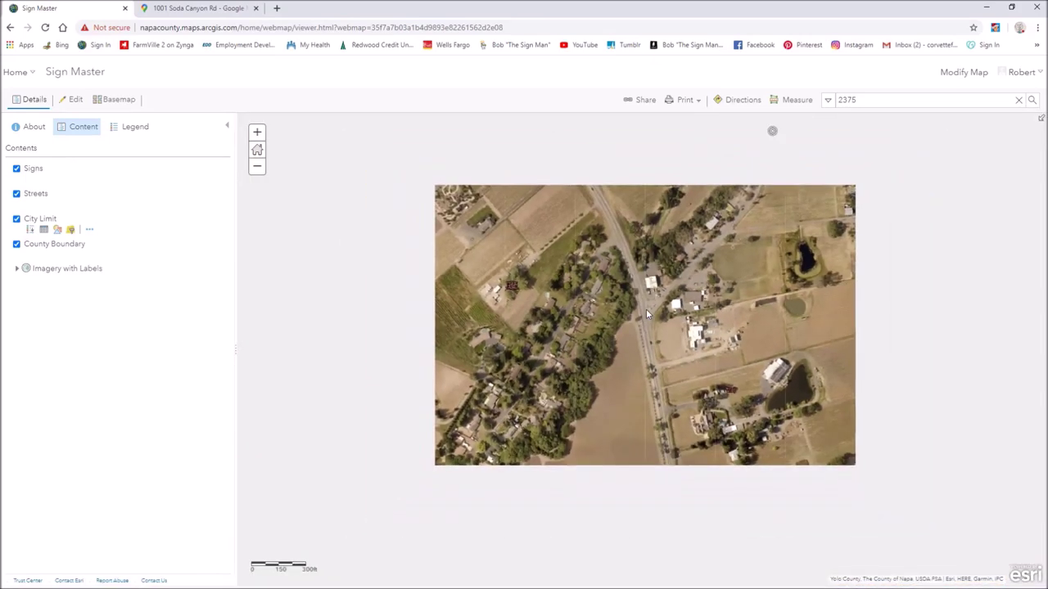
scroll(647, 311, down, 2)
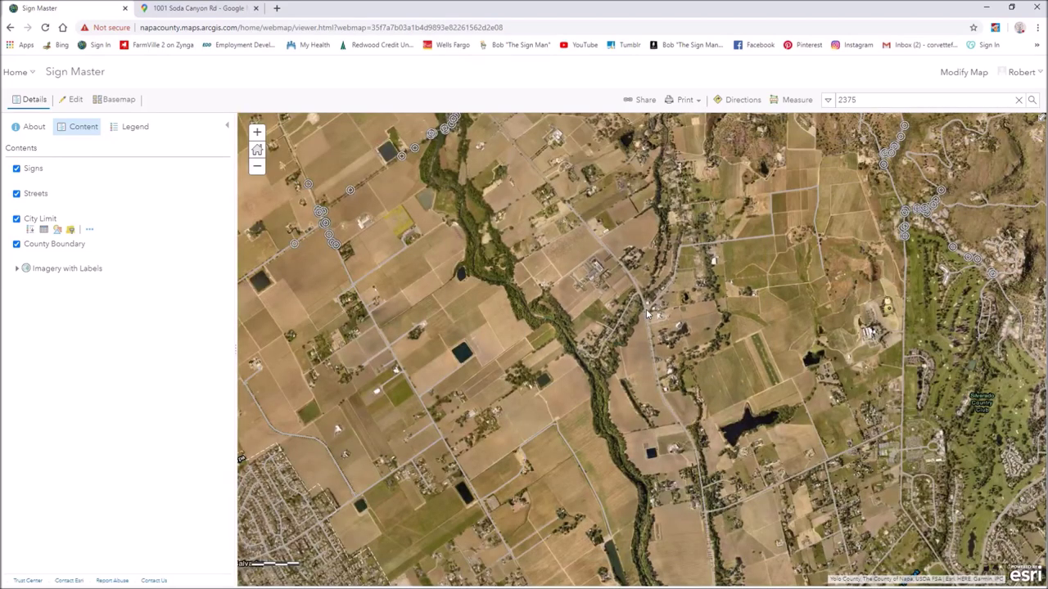
drag(884, 210, 701, 374)
mouse_move(468, 481)
mouse_down()
mouse_move(750, 435)
mouse_move(799, 386)
mouse_move(817, 497)
mouse_up()
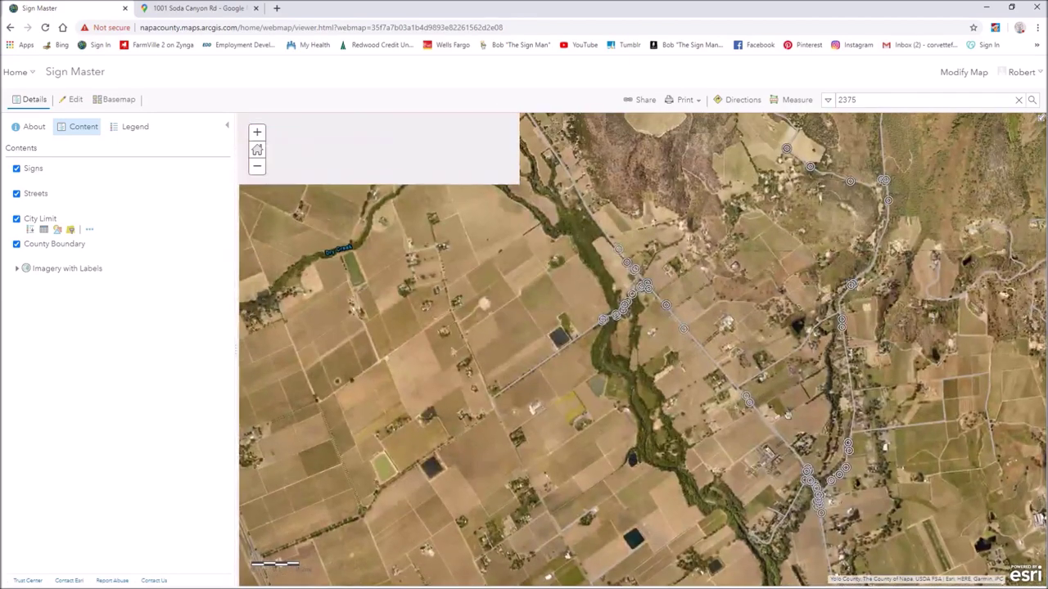
click(684, 331)
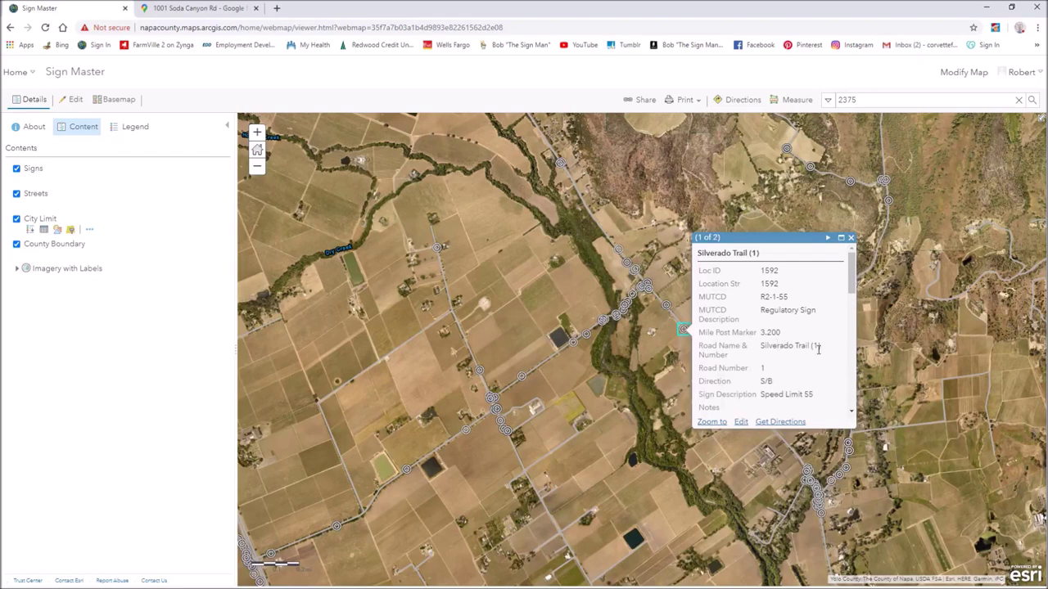
scroll(774, 332, down, 3)
scroll(774, 336, down, 2)
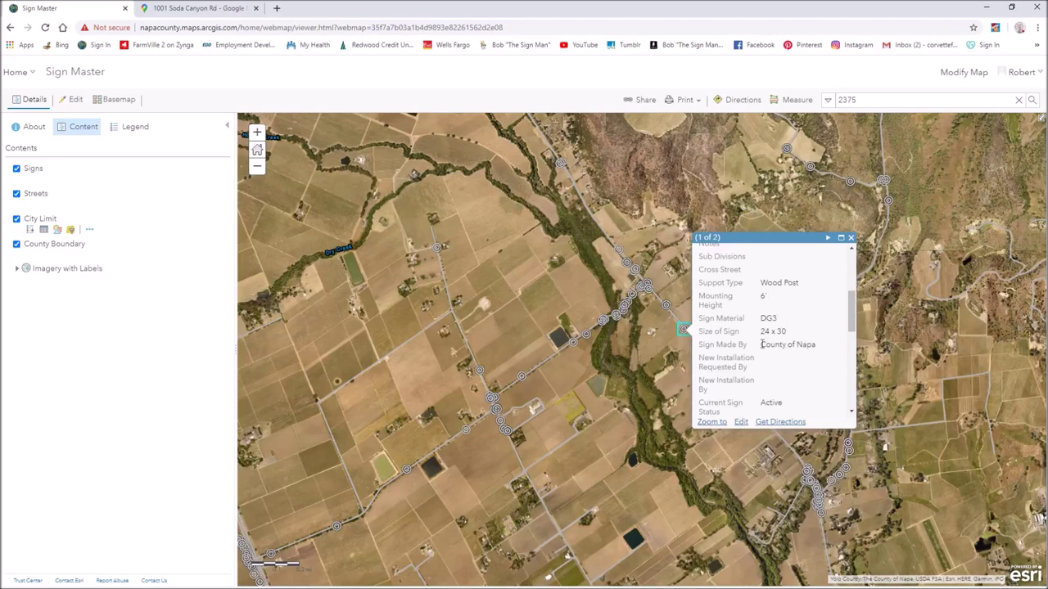
scroll(773, 357, down, 4)
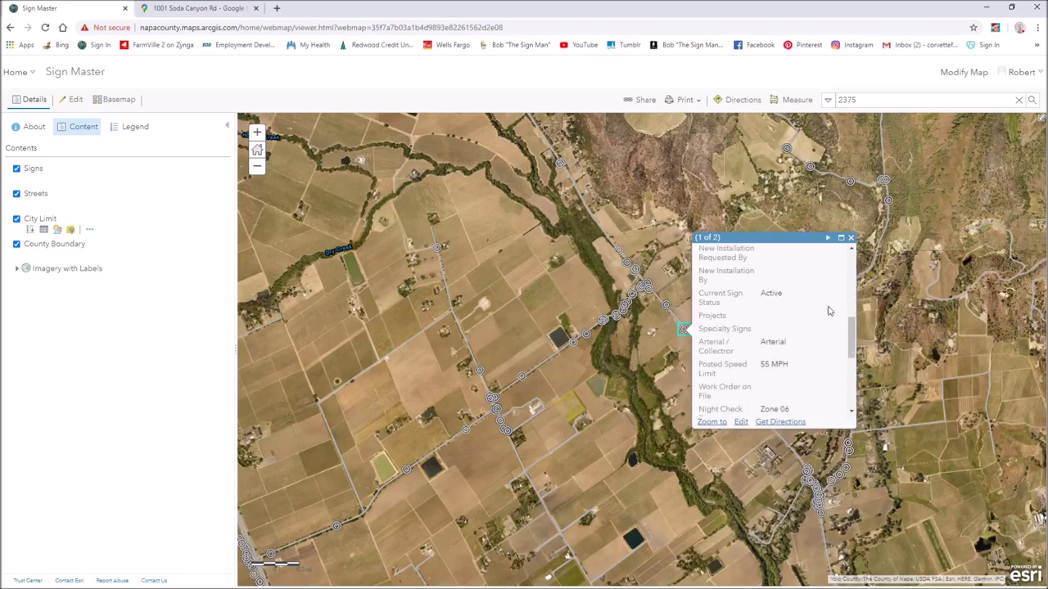
click(851, 238)
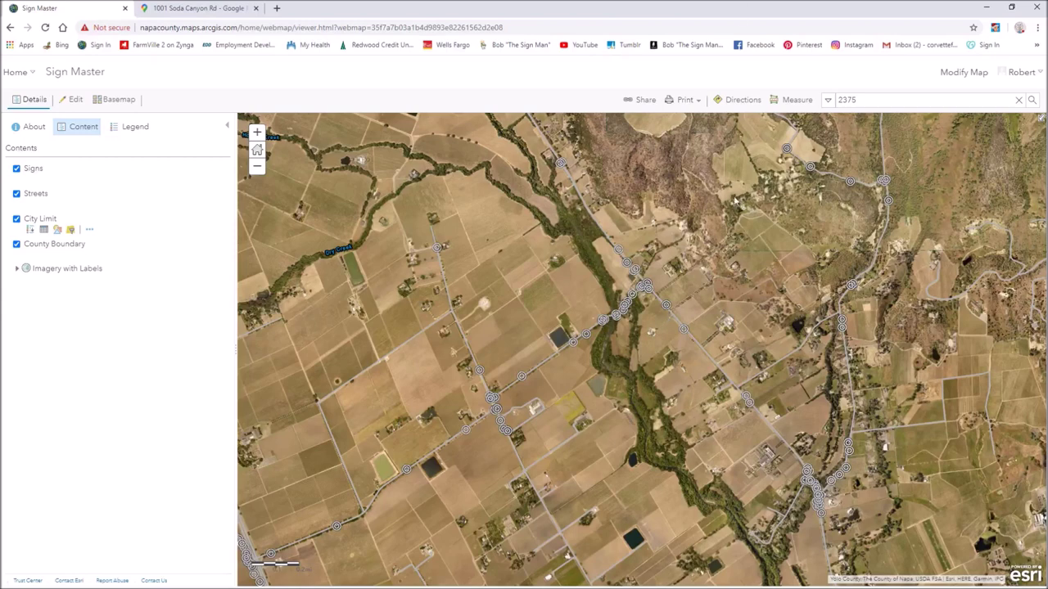
Switch to the Current Excel Traffic Signs Master Sheet workbook in Excel and view the columns through Night Check Zone, District and Roads A-Z.
click(989, 8)
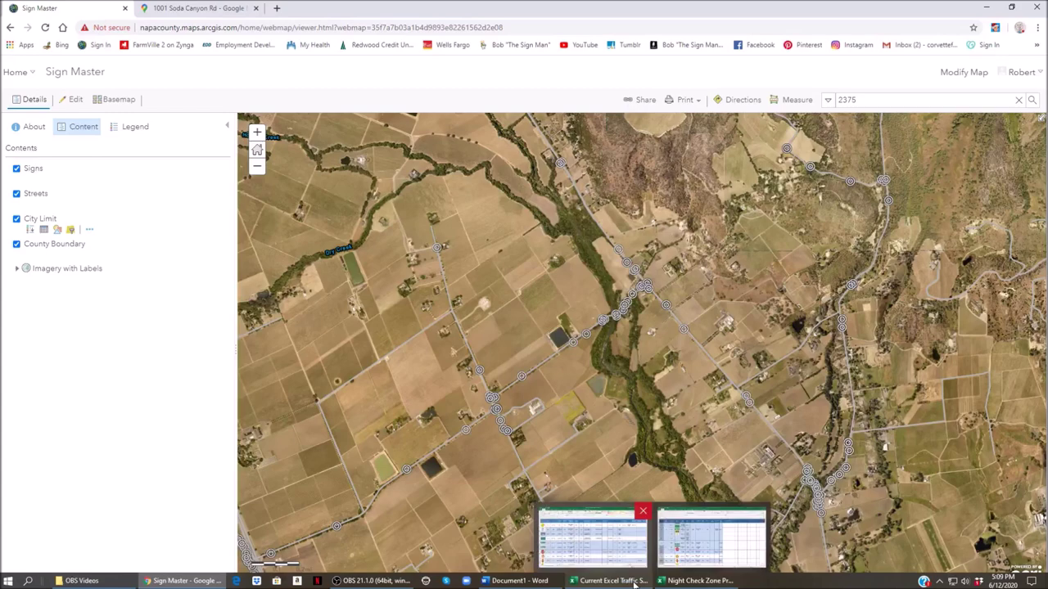
click(632, 583)
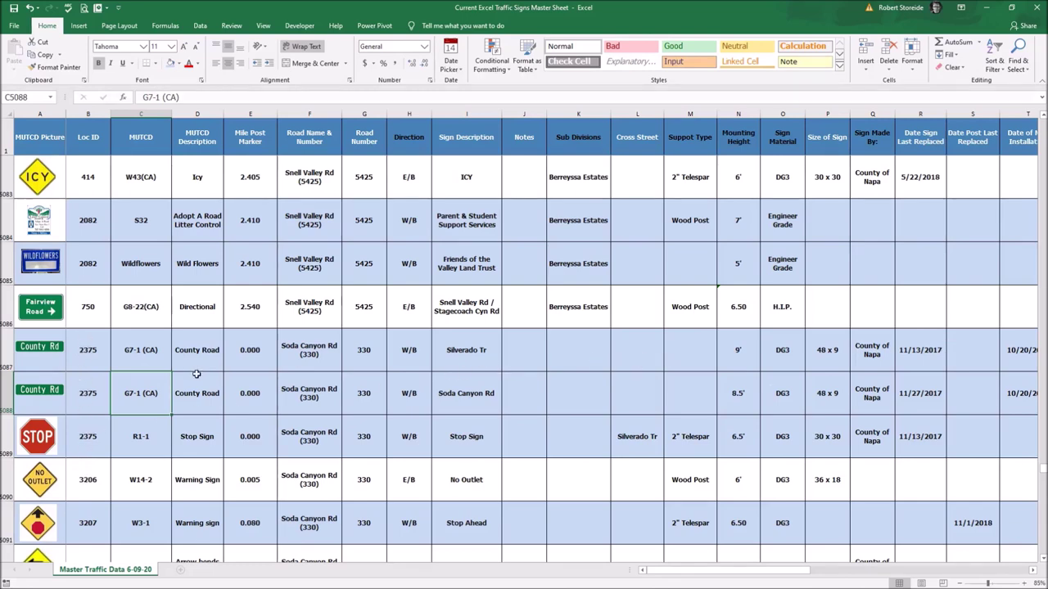
drag(734, 573, 827, 573)
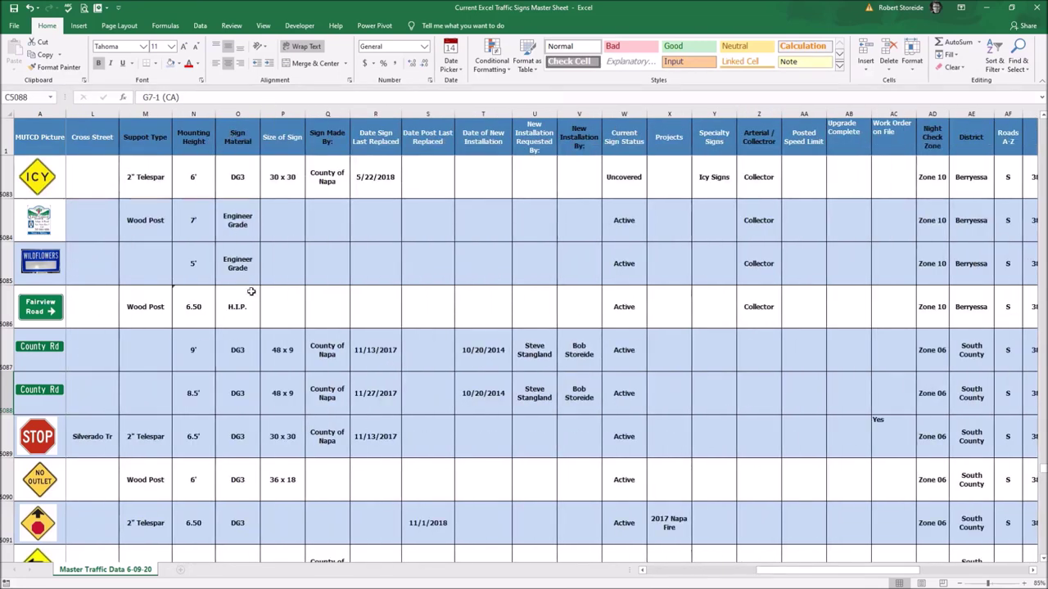
Review the sign material, size and replacement date columns for the Soda Canyon Rd signs, through to Latitude, Longitude and Sign Condition Rating Values.
click(238, 352)
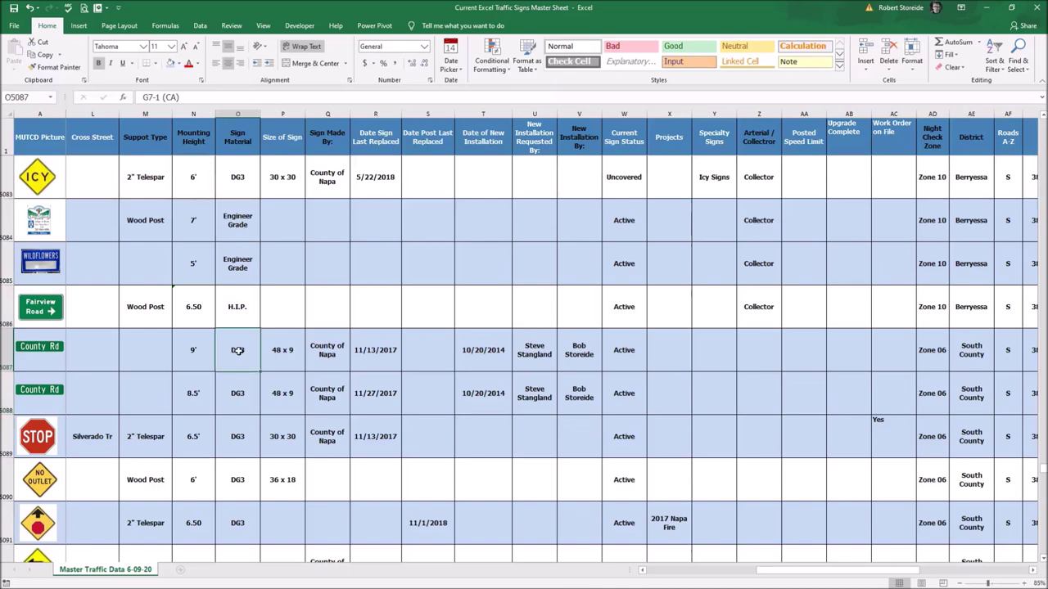
click(264, 366)
click(264, 366)
click(426, 352)
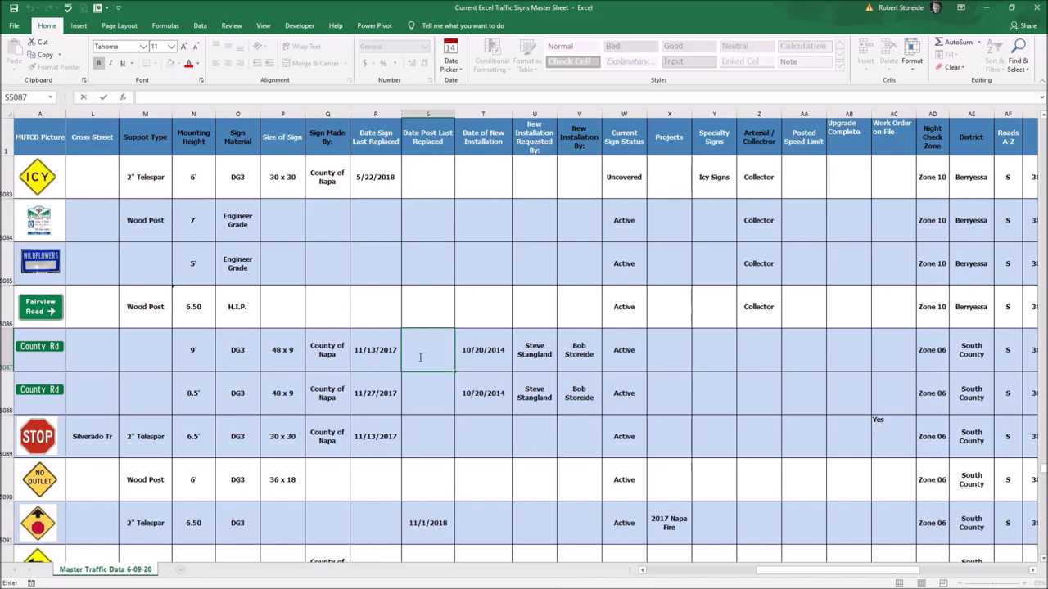
click(440, 397)
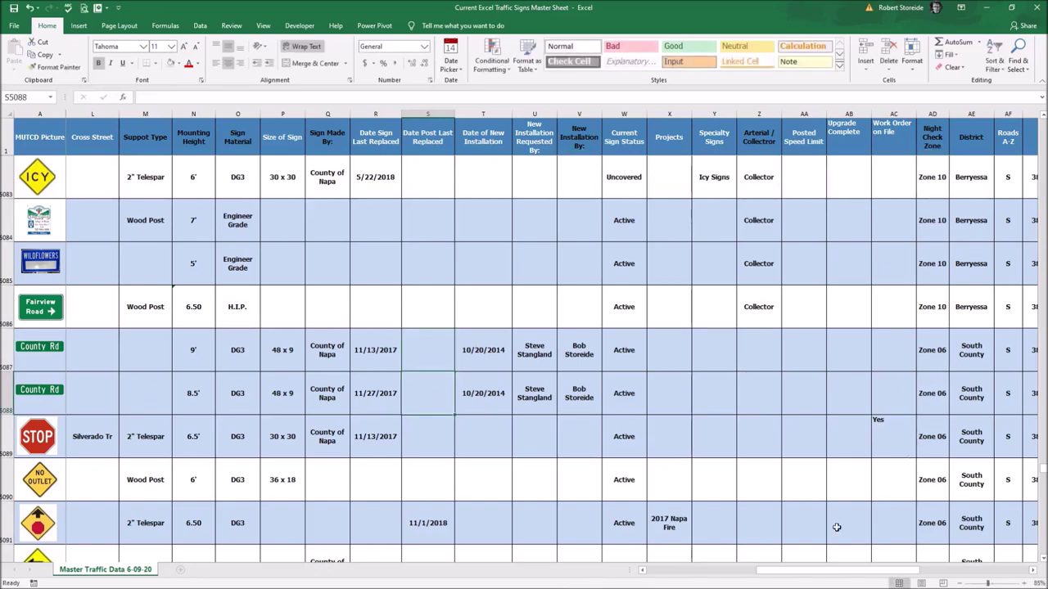
drag(866, 571, 919, 577)
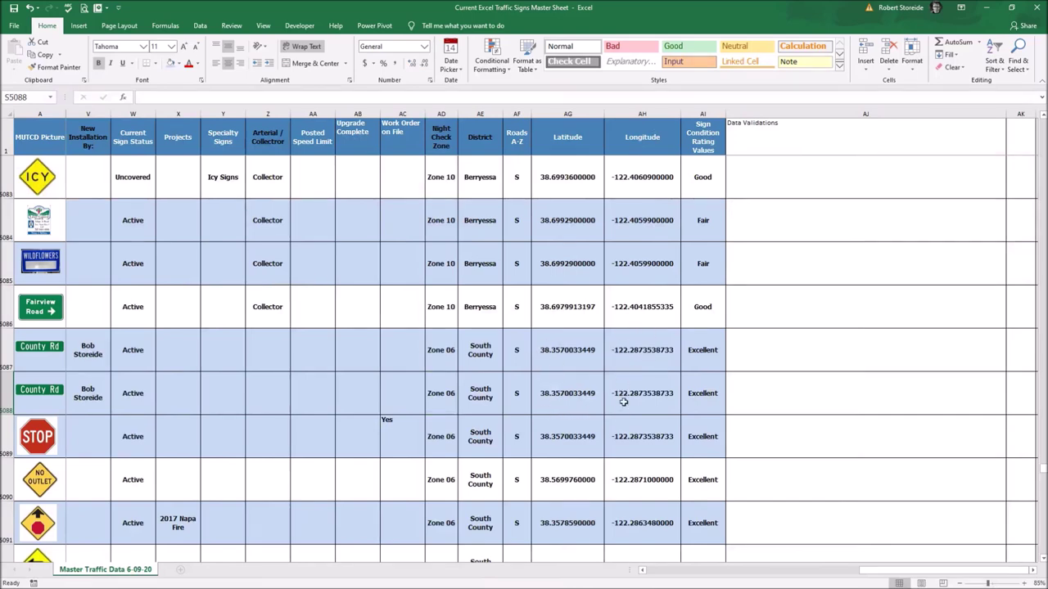
Return to the Sign Master web map and read through the record of the Speed Limit 55 sign on Silverado Trail.
click(987, 10)
scroll(742, 381, up, 3)
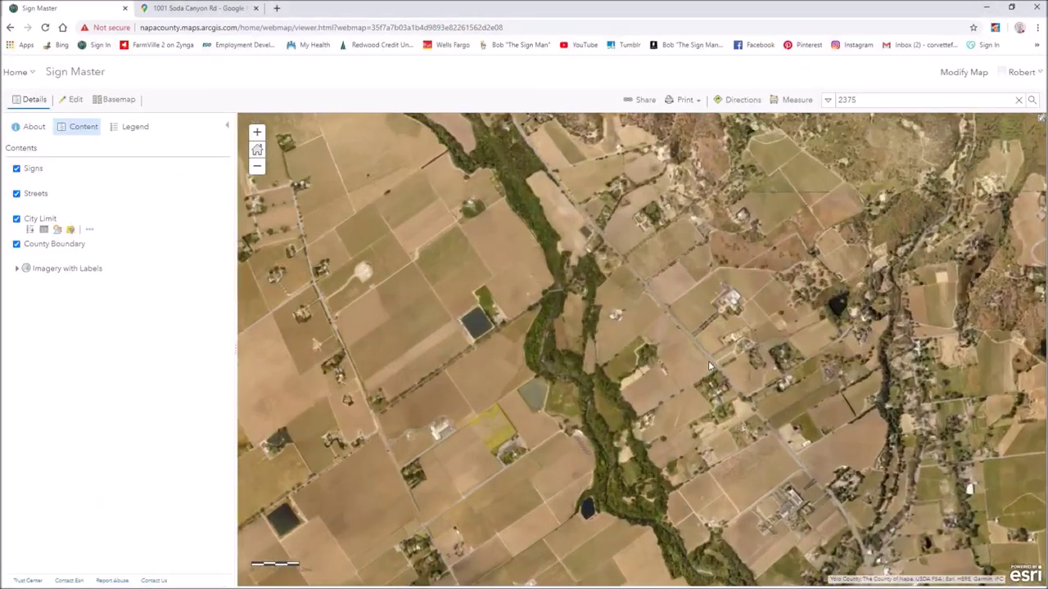
scroll(661, 315, up, 2)
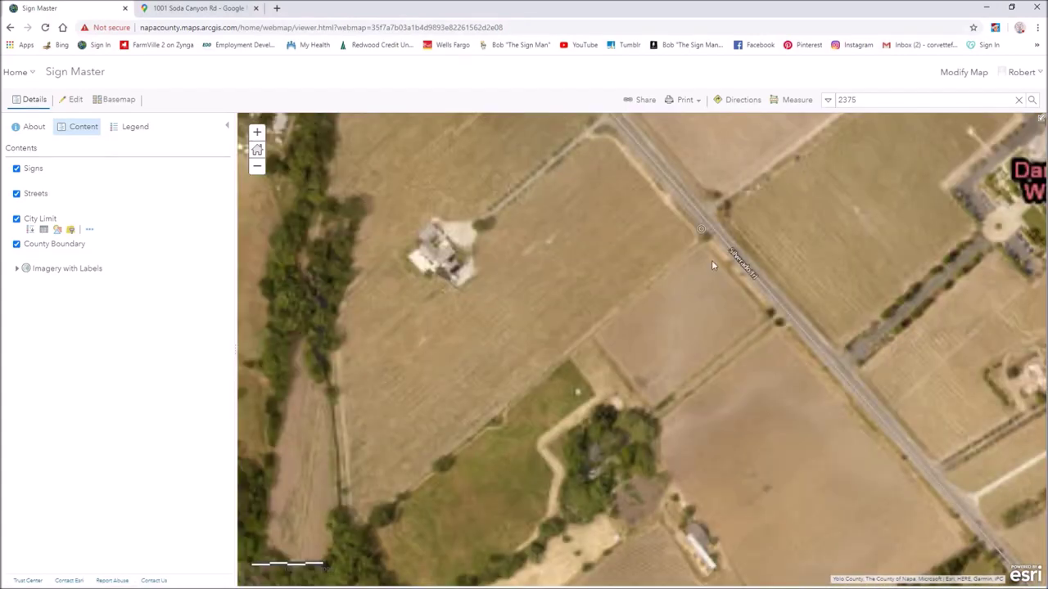
click(700, 230)
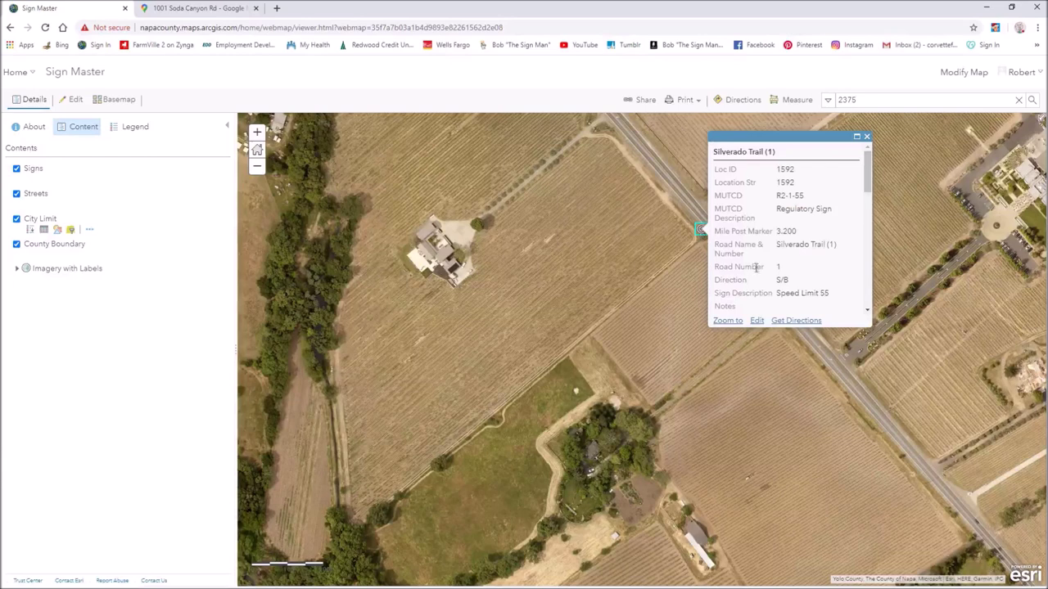
scroll(799, 291, down, 3)
scroll(802, 292, down, 3)
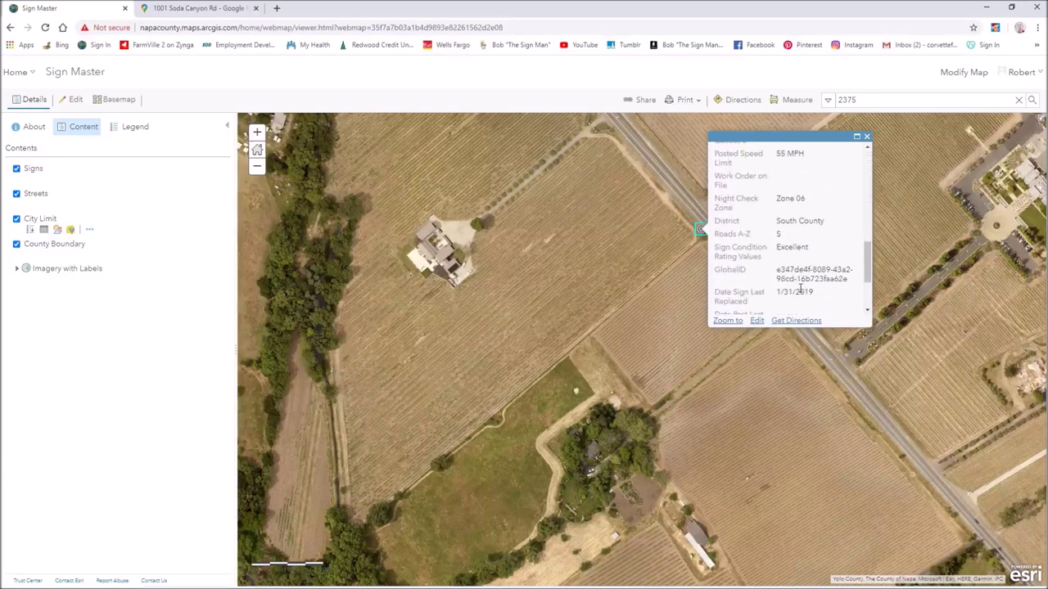
click(868, 138)
Measure the latitude and longitude of the Silverado Trail speed limit sign in degrees, and close the measuring tool.
click(793, 100)
click(793, 101)
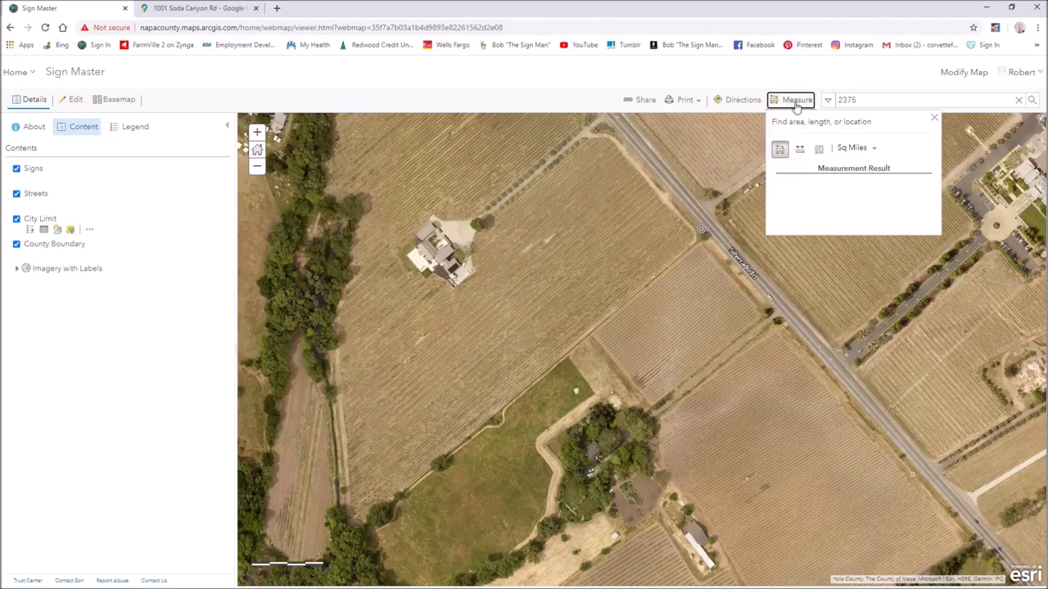
click(818, 151)
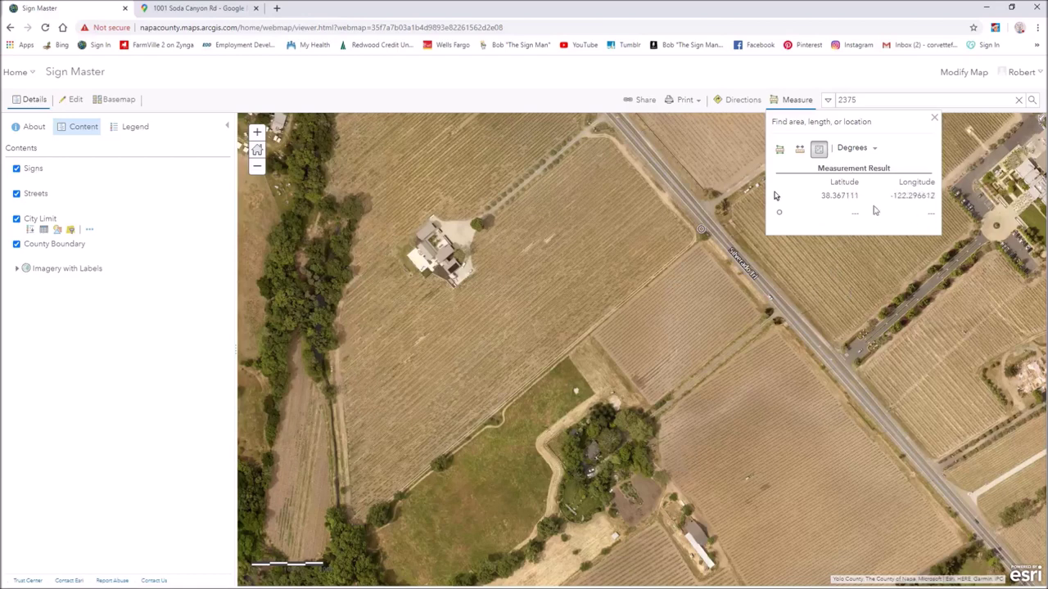
click(701, 231)
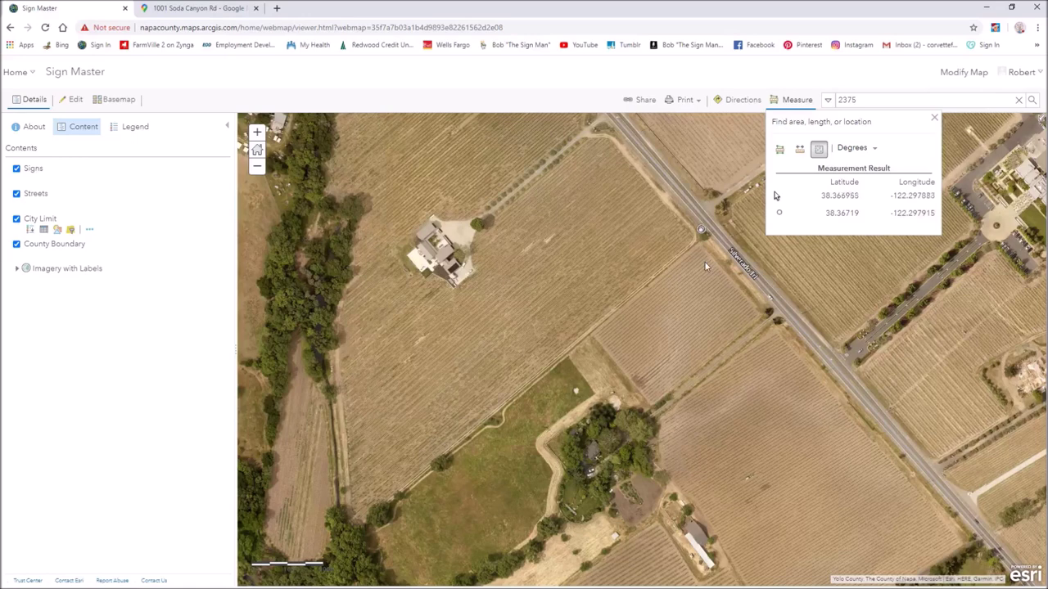
click(934, 118)
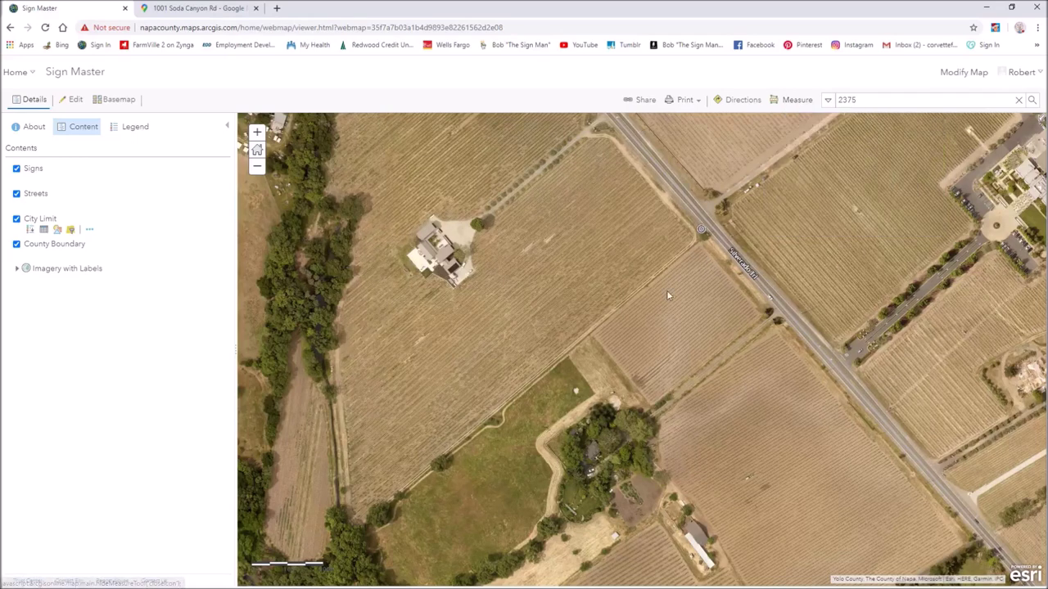
Switch to the Night Check Zone Project Master workbook in Excel and look through the Zone 06 sign rows along Soda Canyon Rd.
click(988, 10)
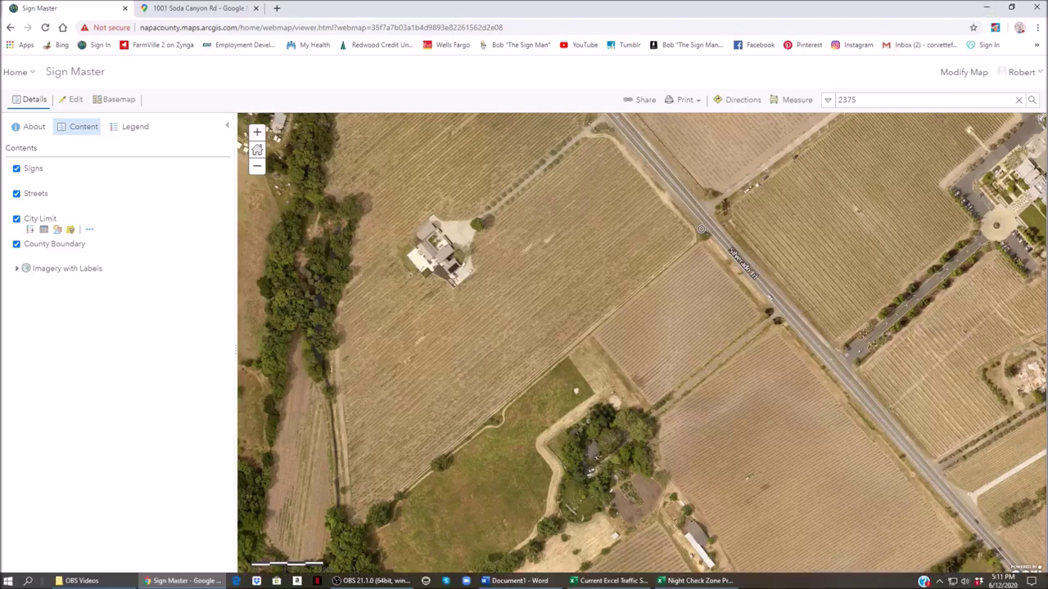
mouse_move(612, 583)
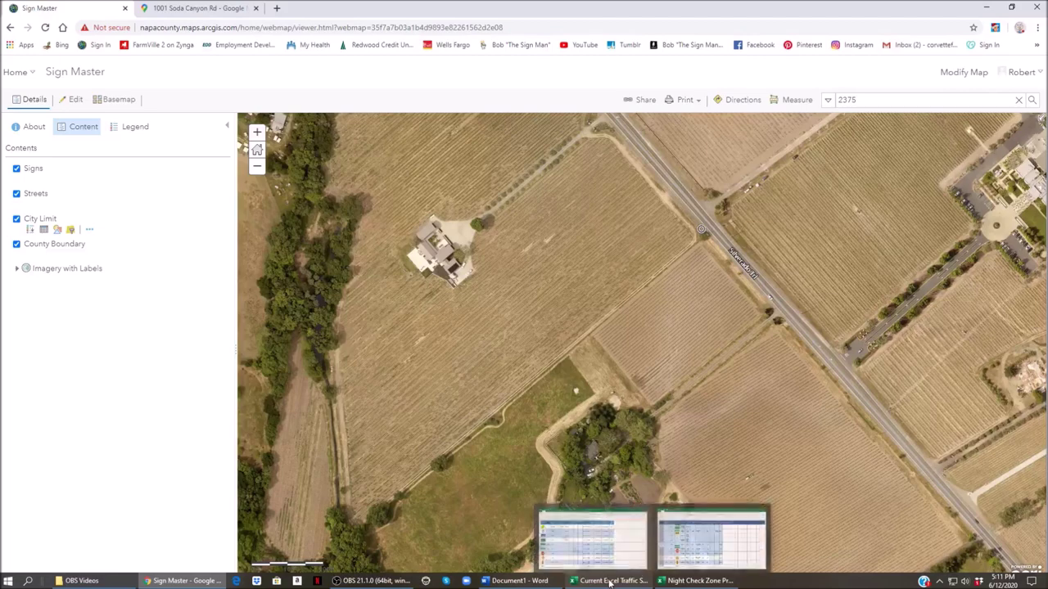
click(687, 582)
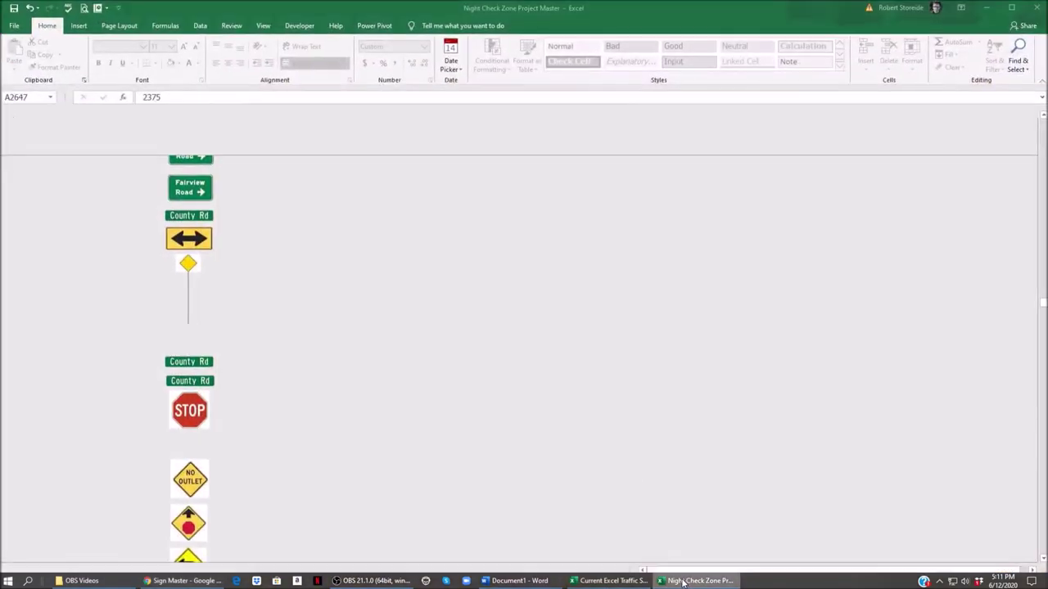
click(686, 582)
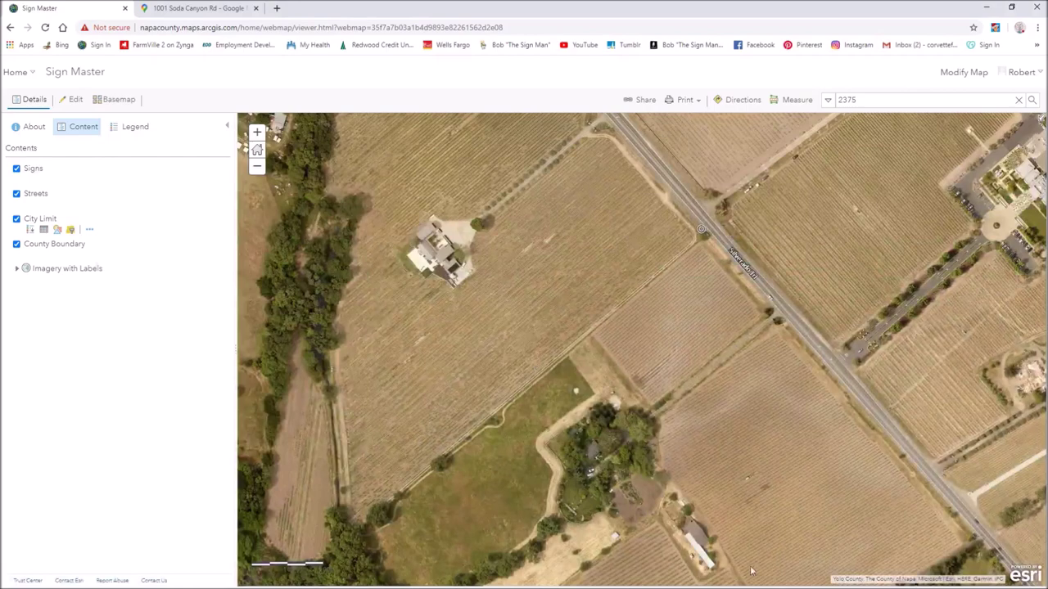
click(698, 582)
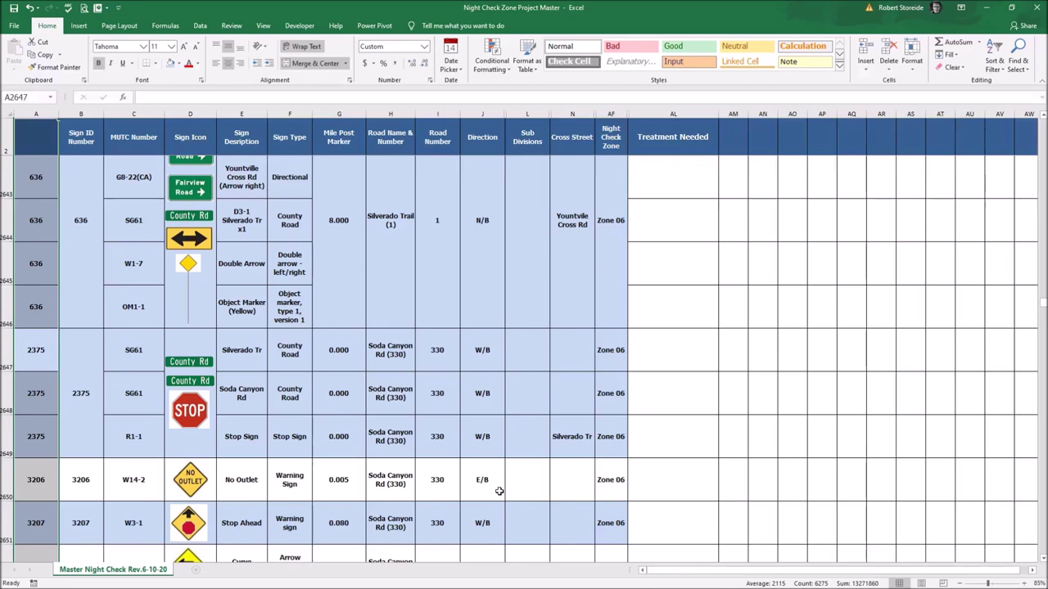
scroll(509, 442, down, 1)
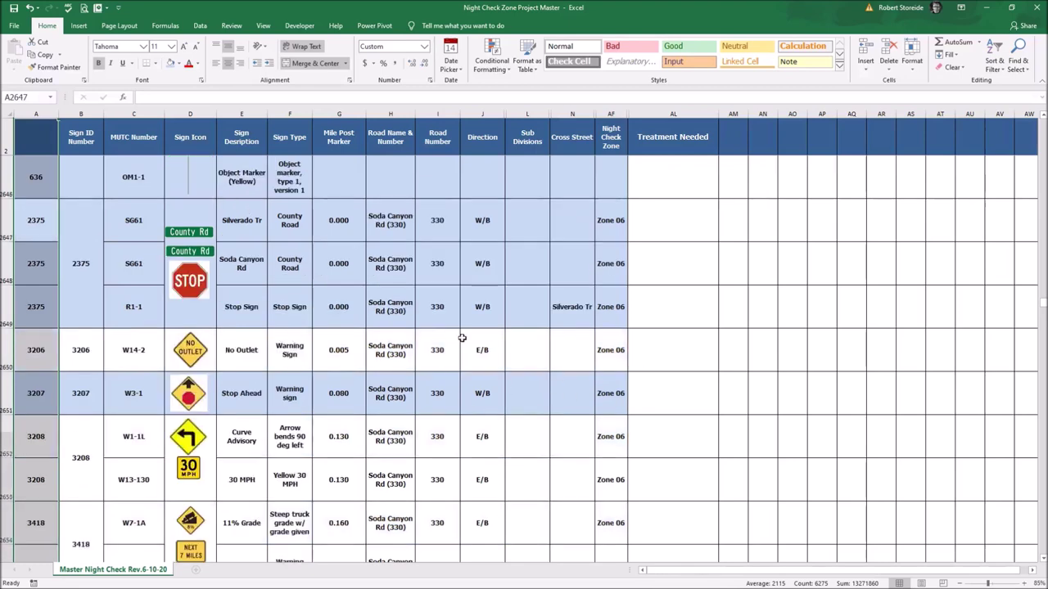
scroll(490, 304, down, 1)
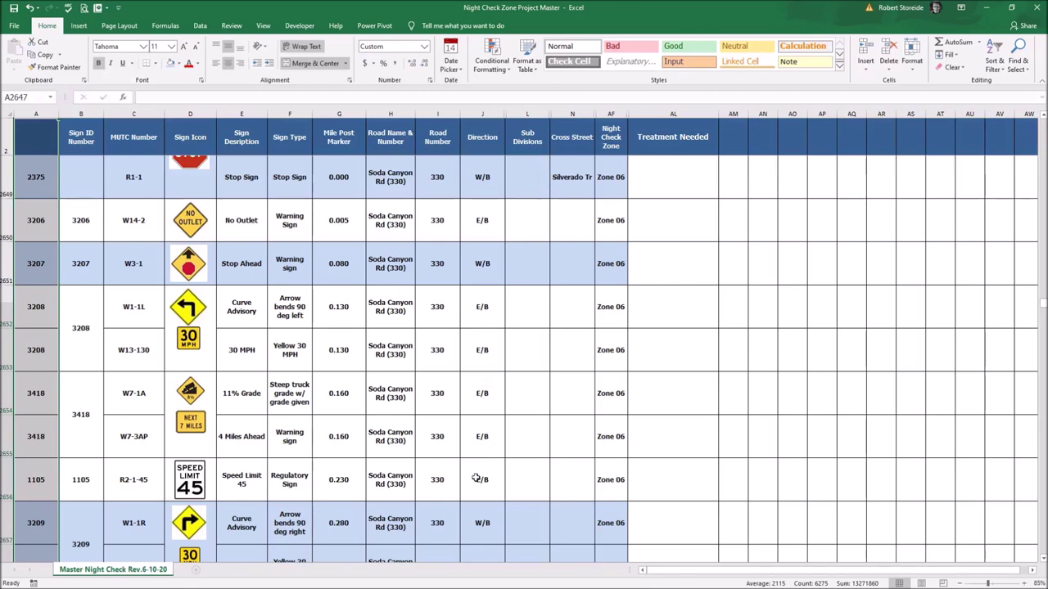
scroll(475, 480, down, 1)
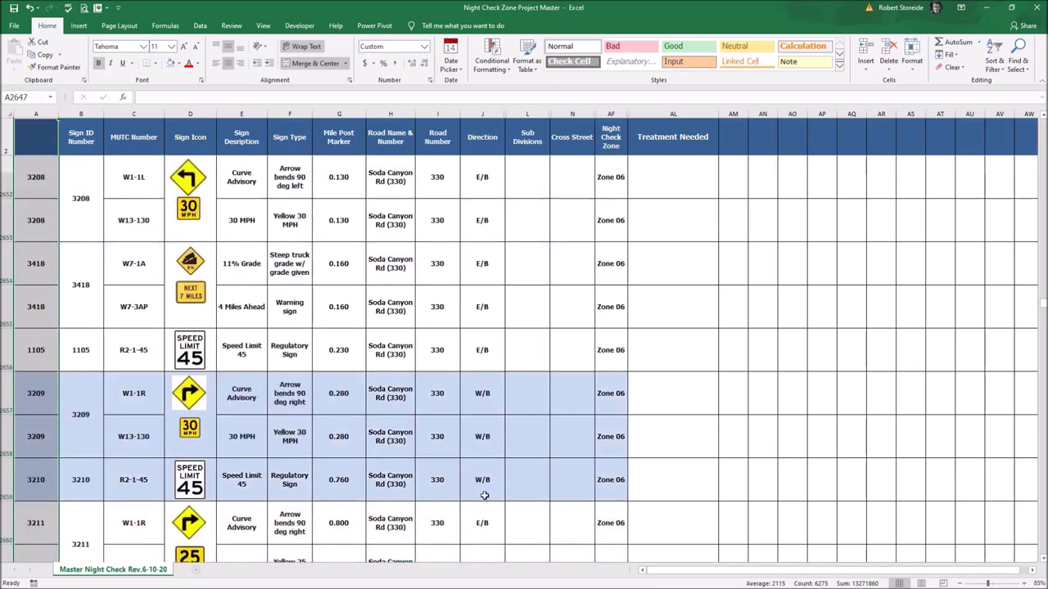
scroll(485, 499, down, 2)
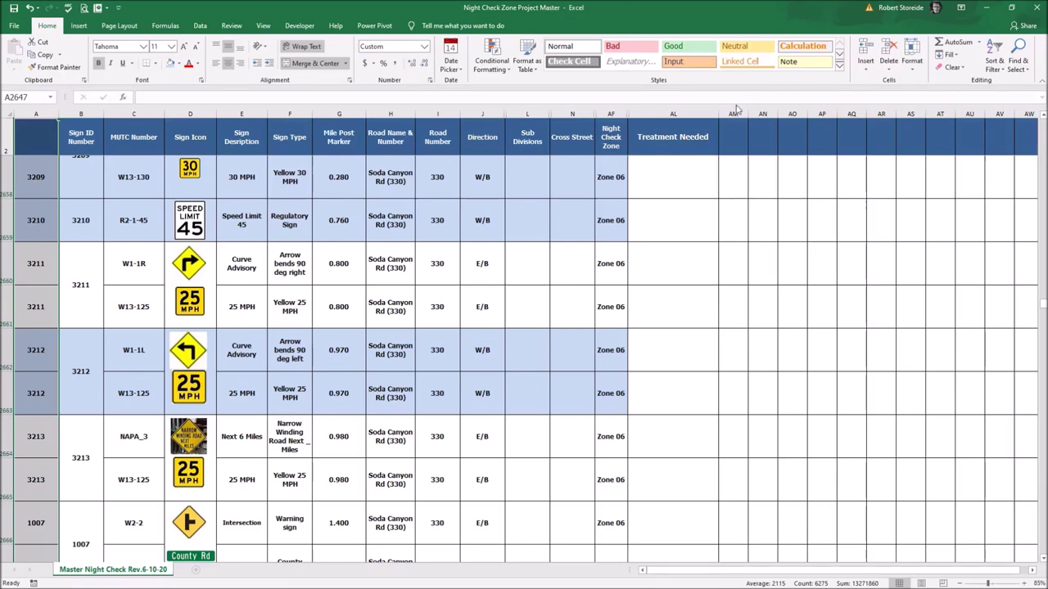
Set Treatment Needed to Reflectivity Replacement for sign 3213's NAPA_3 row and to Graffiti for sign 3211's W1-1R row.
click(702, 451)
click(722, 452)
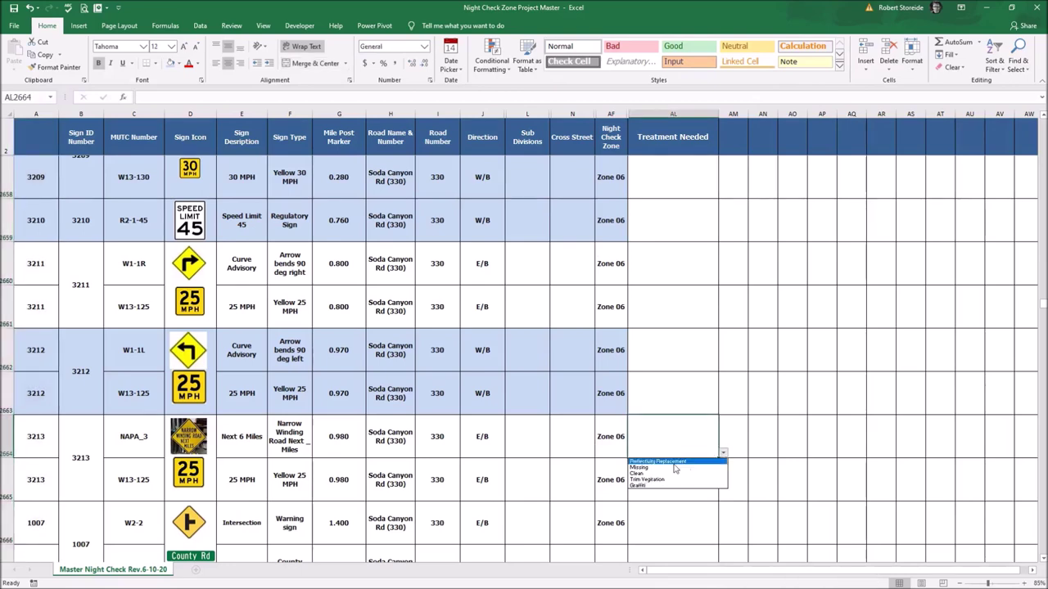
click(646, 462)
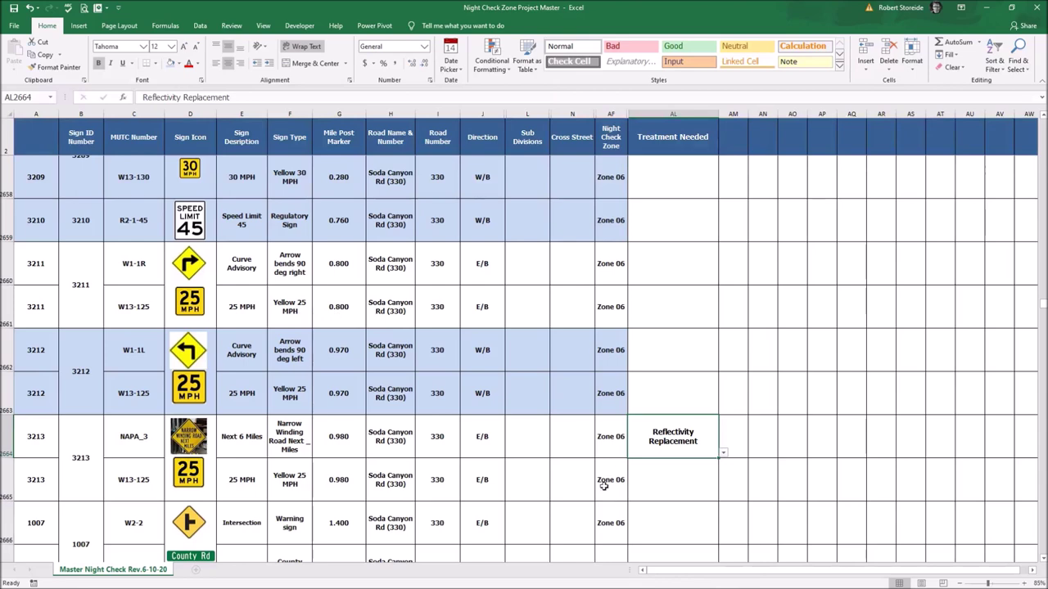
click(672, 271)
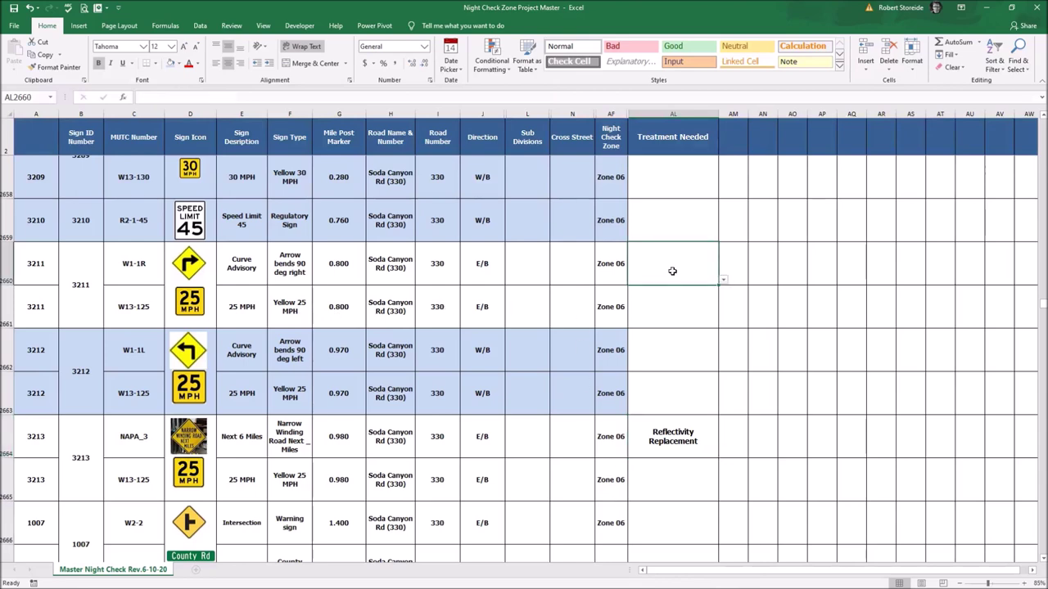
click(724, 280)
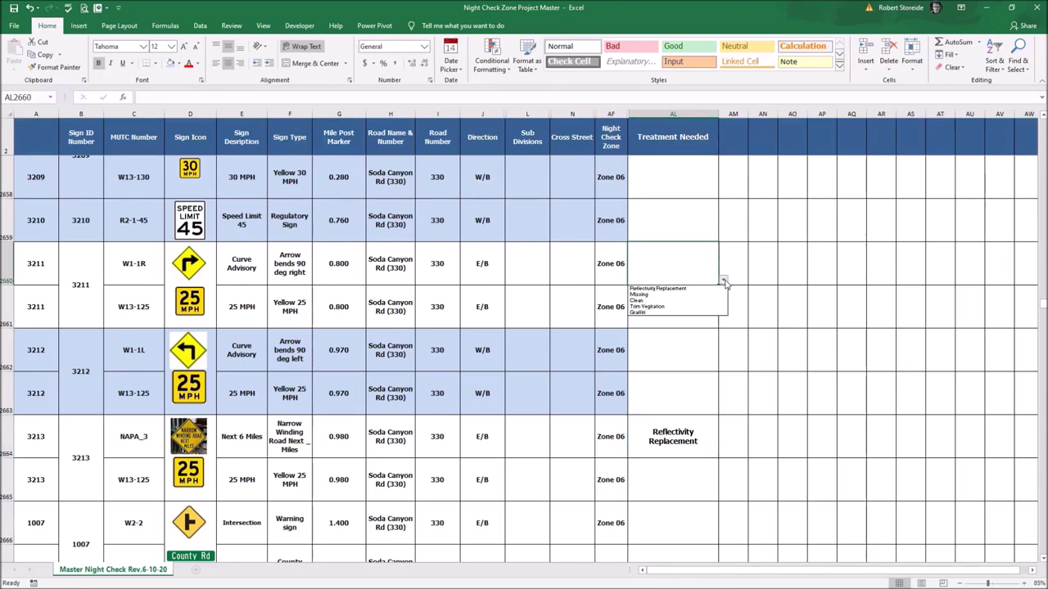
click(675, 312)
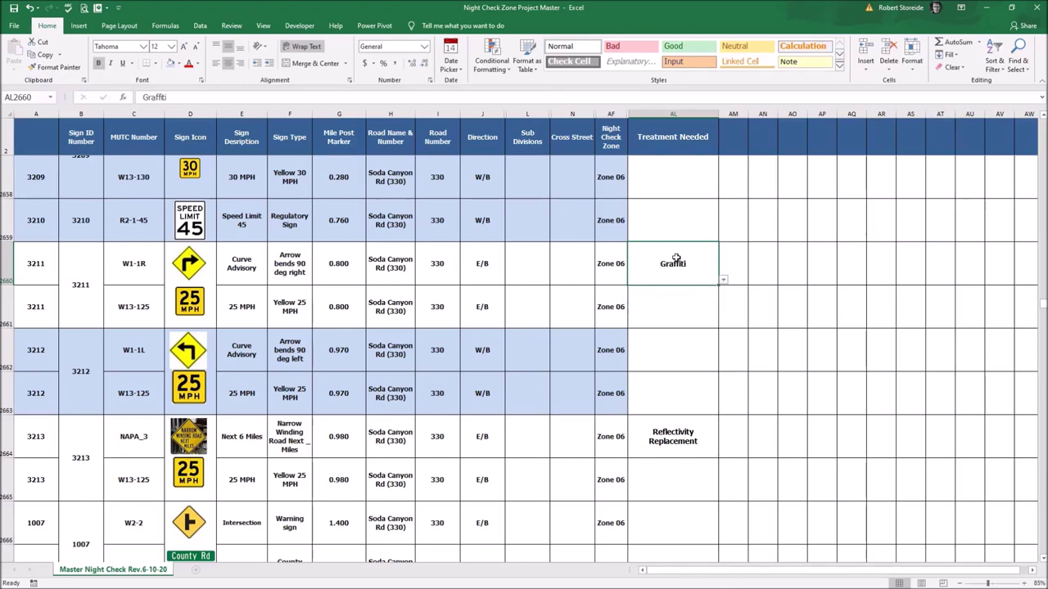
Set Treatment Needed to Missing for sign 3212's W1-1L curve advisory row.
click(668, 353)
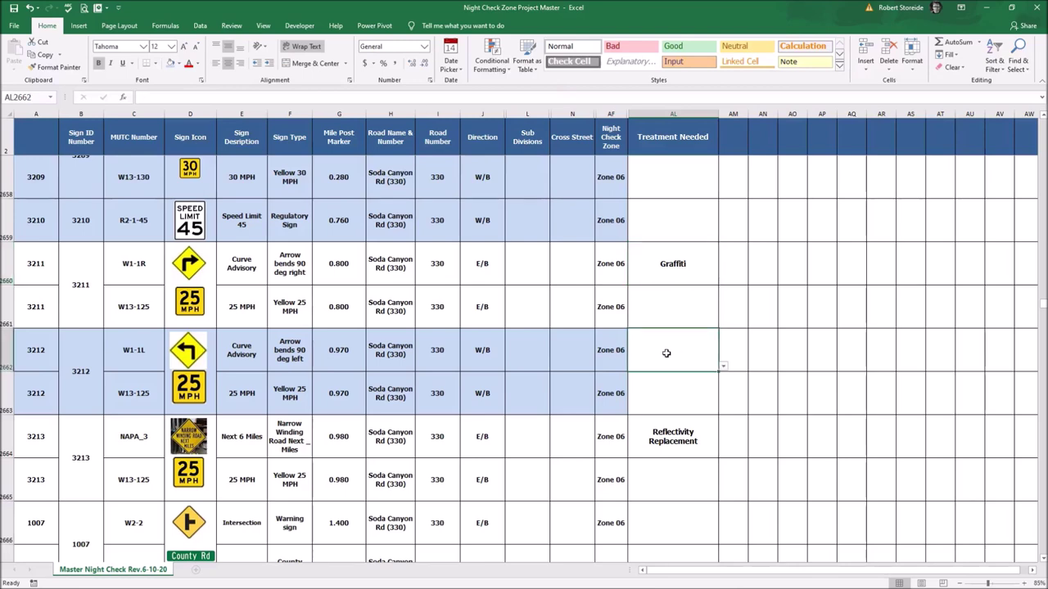
click(726, 374)
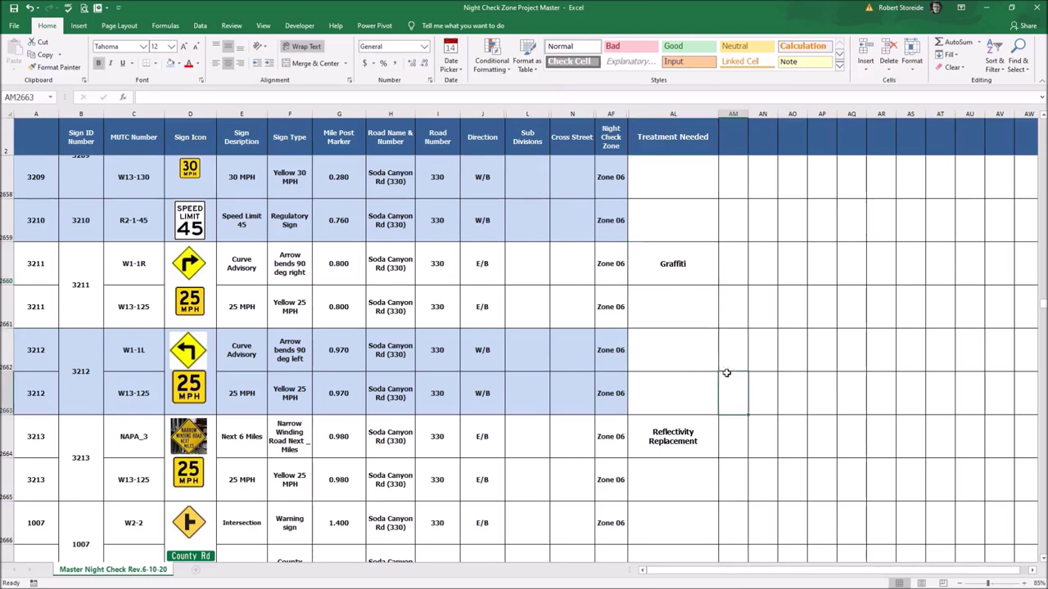
click(706, 361)
click(724, 367)
click(653, 391)
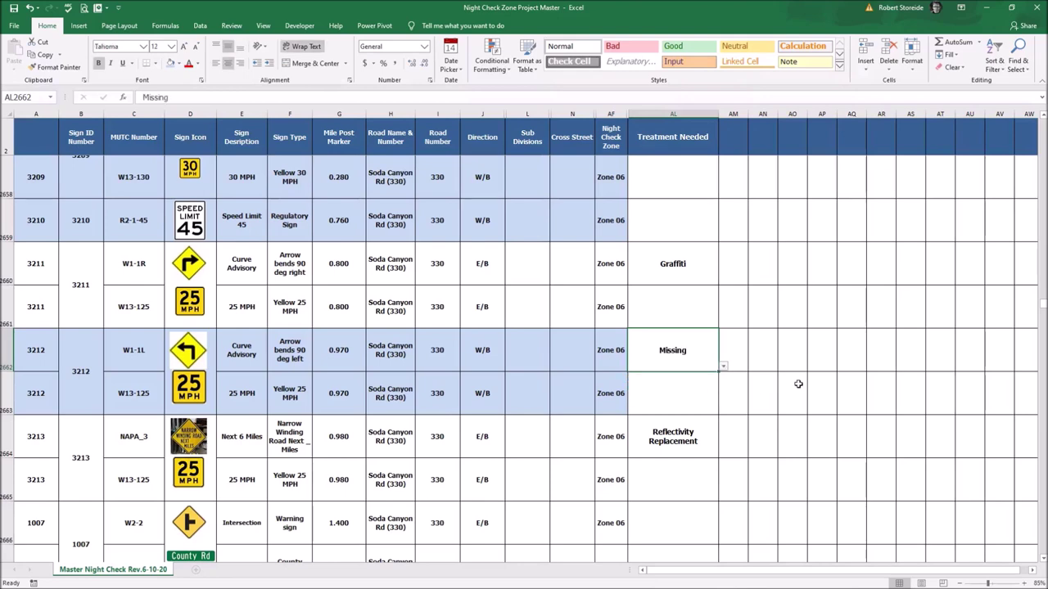
Clear the Treatment Needed entries for signs 3211, 3212 and 3213, and close the workbook with its changes saved.
click(660, 267)
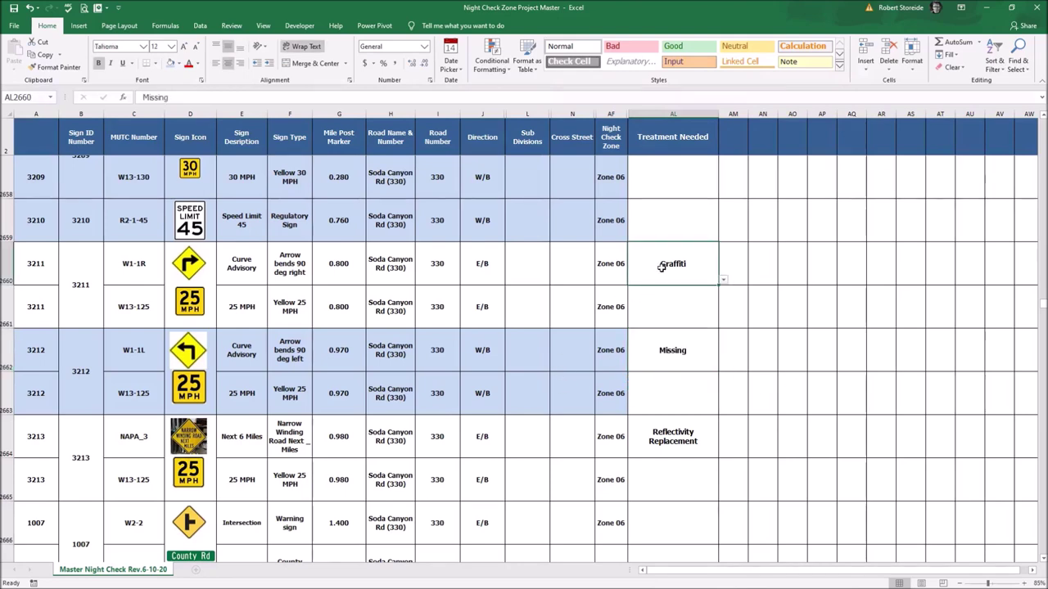
key(BackSpace)
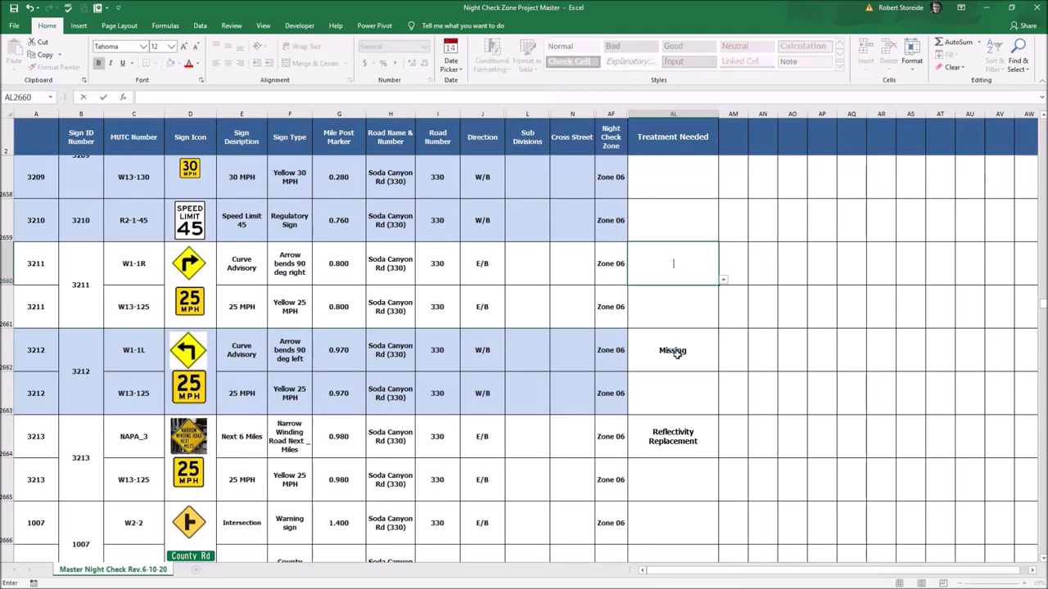
click(677, 355)
key(BackSpace)
click(676, 436)
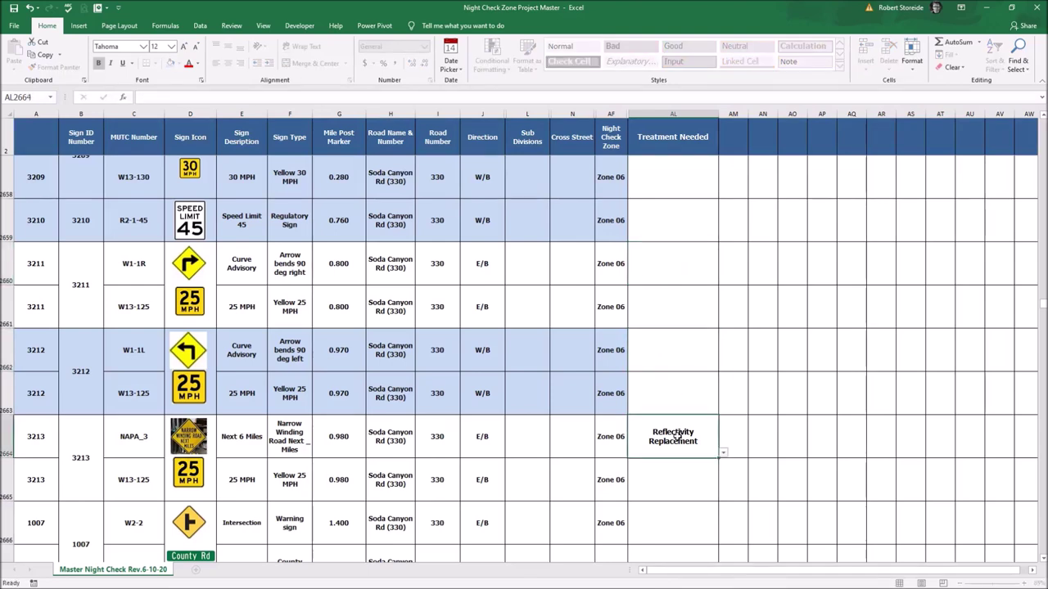
key(BackSpace)
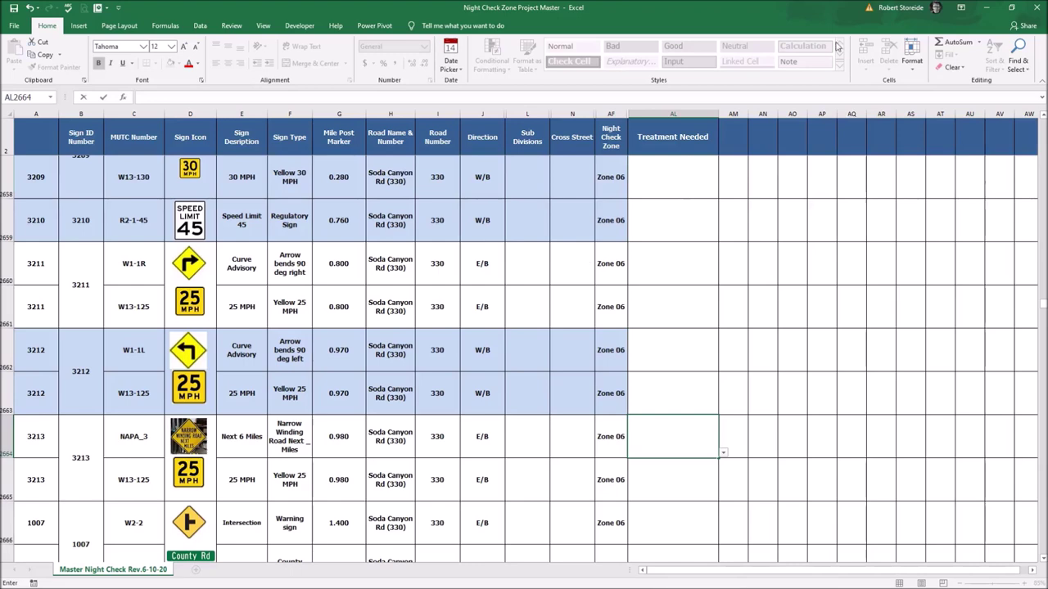
click(1034, 7)
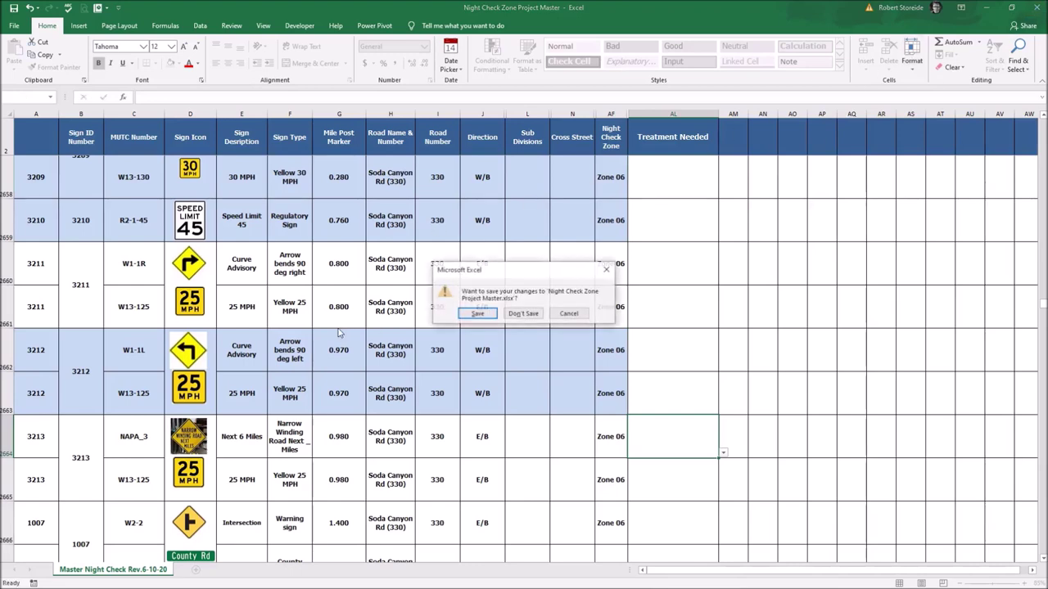
click(479, 314)
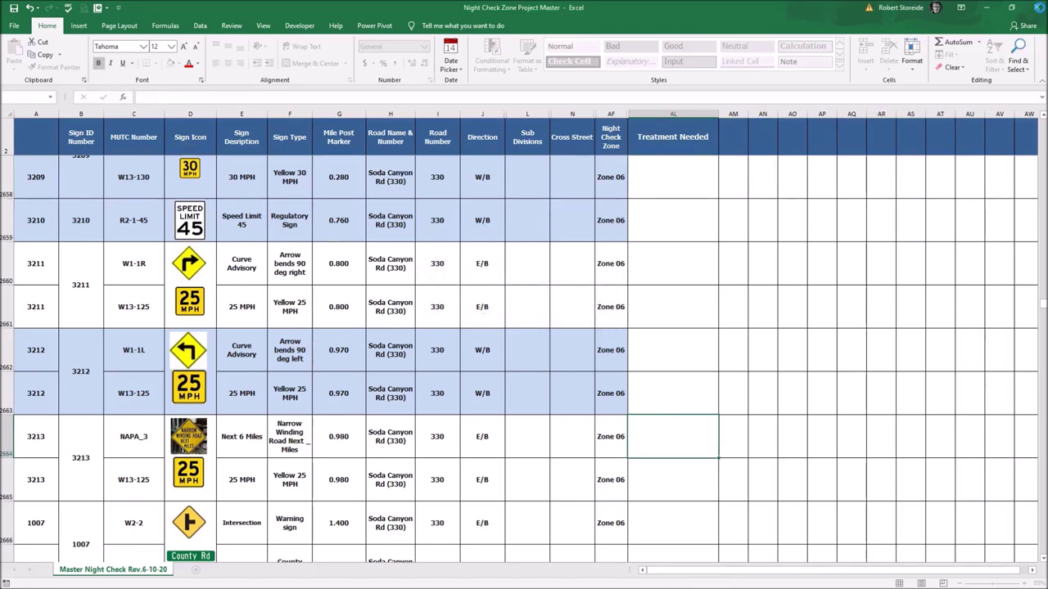
Leave Excel for the Sign Master web map and check the street details of Soda Canyon Rd, closing the pop-up after viewing.
click(1038, 8)
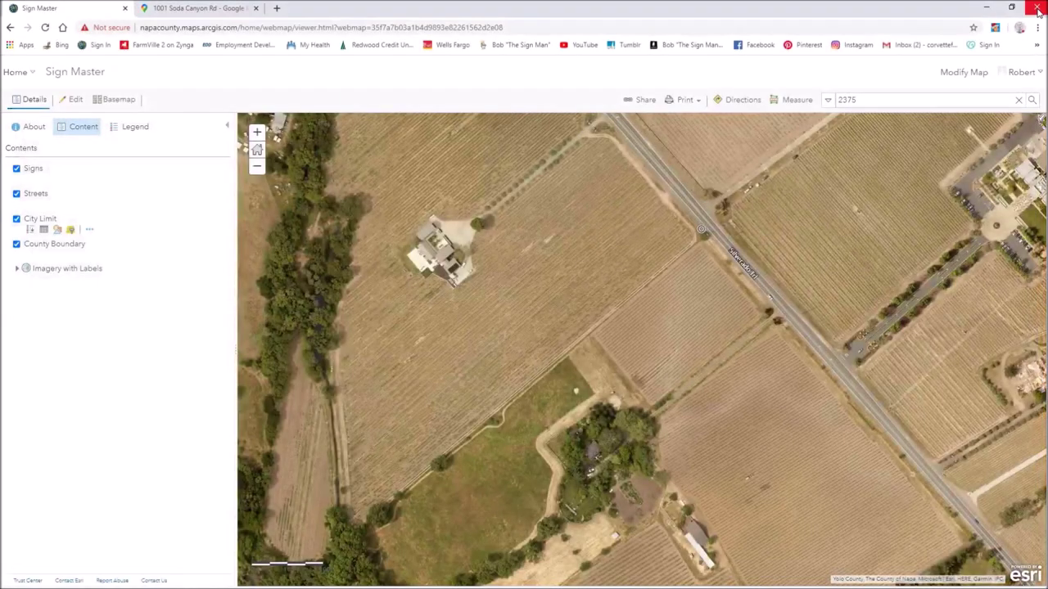
drag(593, 154, 605, 367)
scroll(605, 367, down, 2)
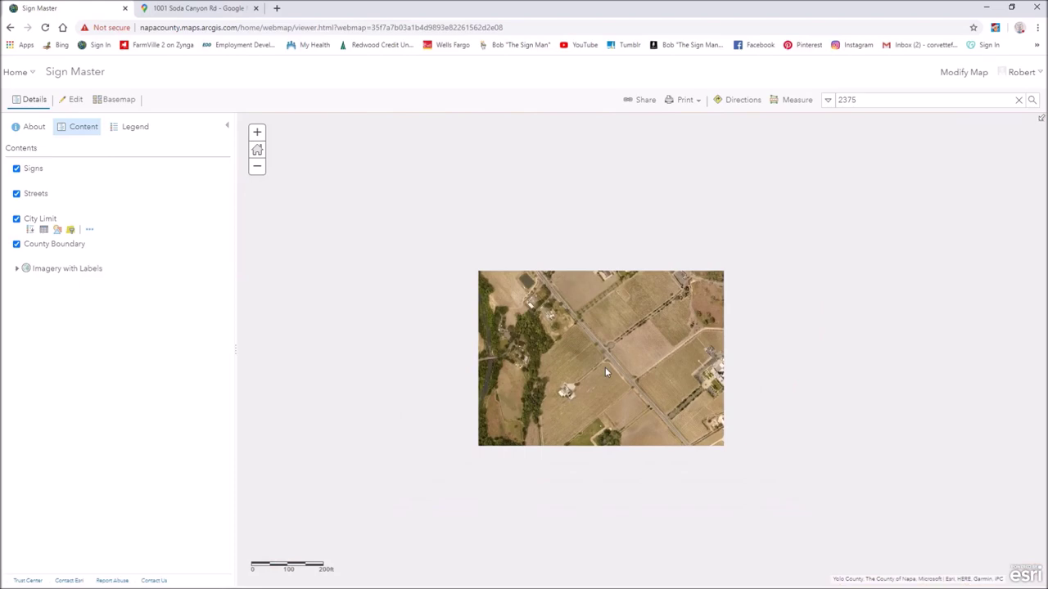
scroll(606, 371, down, 3)
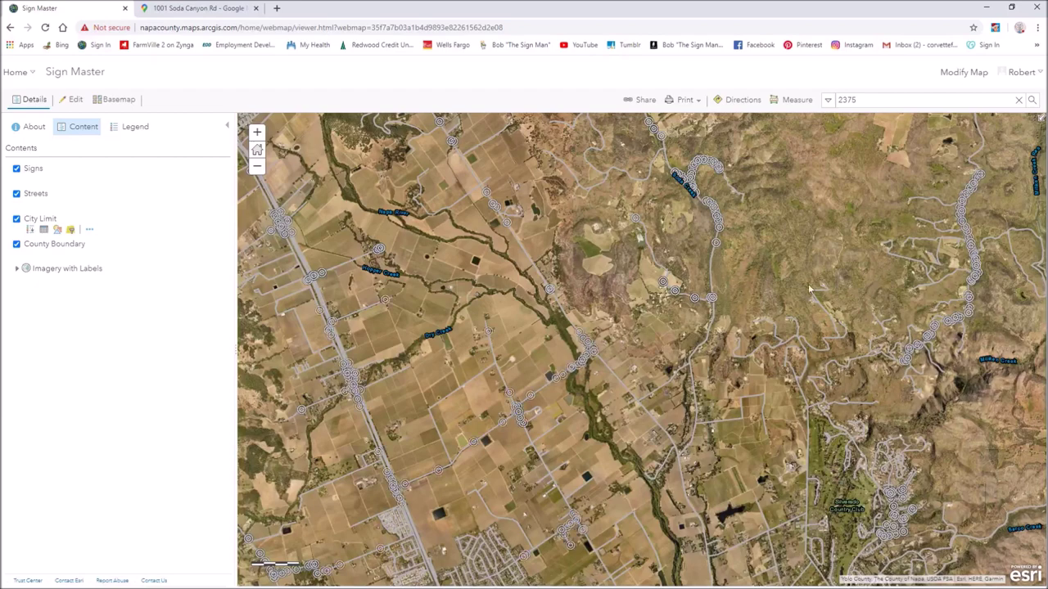
key(Up)
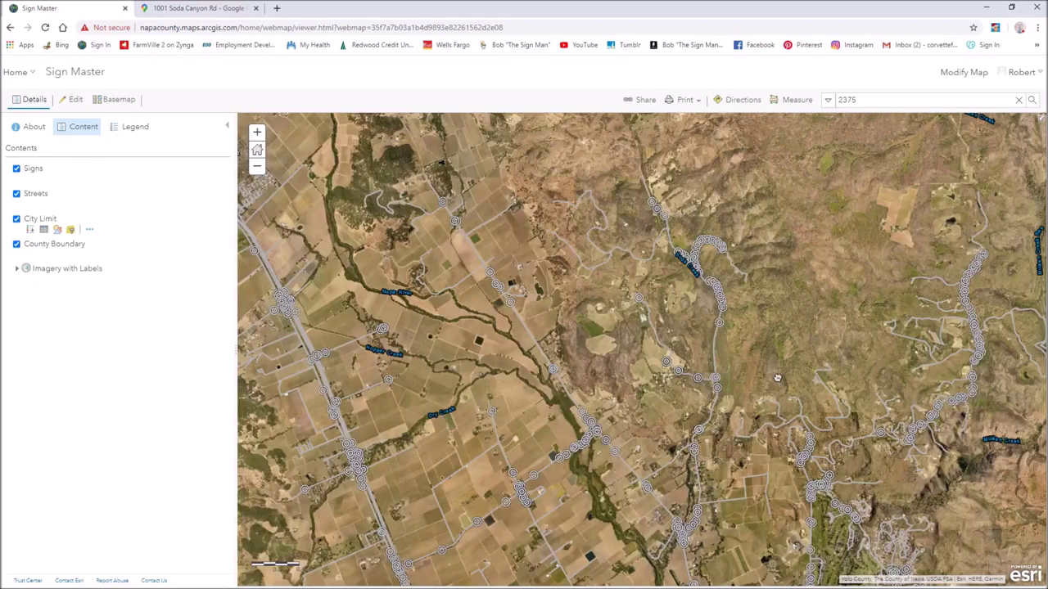
scroll(772, 373, down, 1)
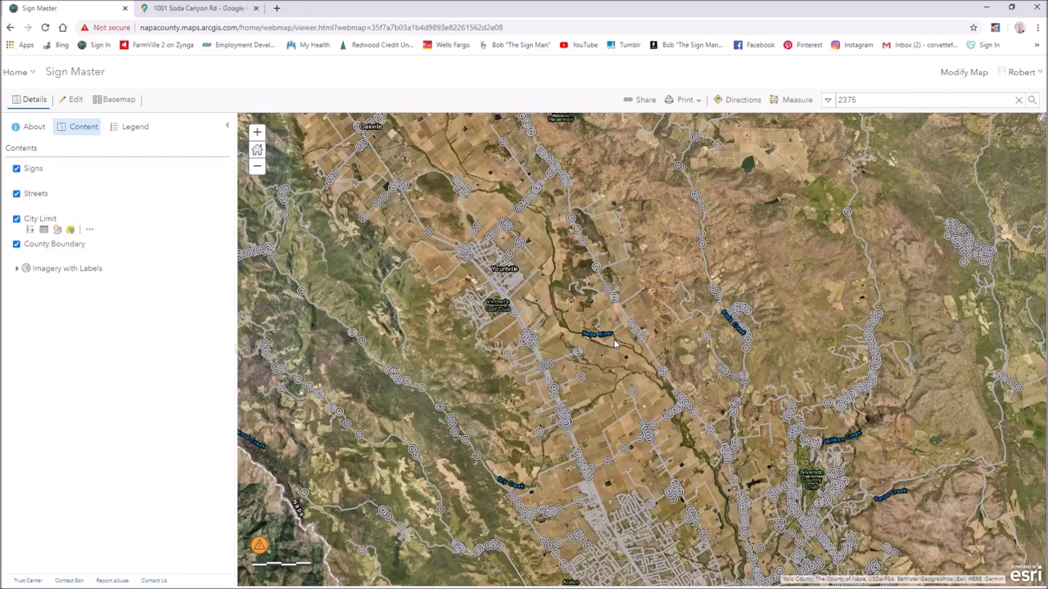
click(703, 248)
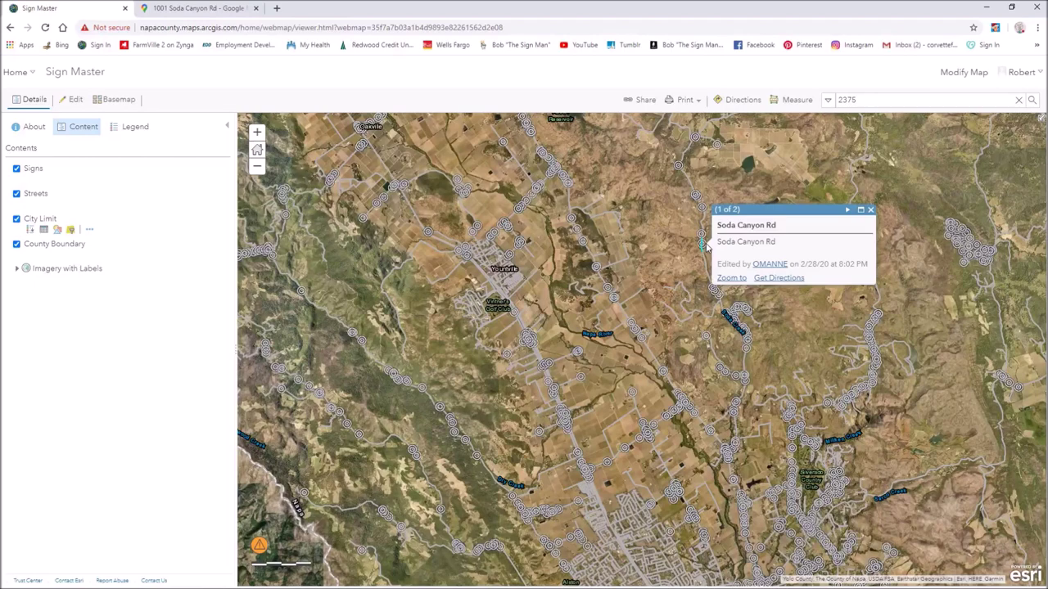
click(871, 210)
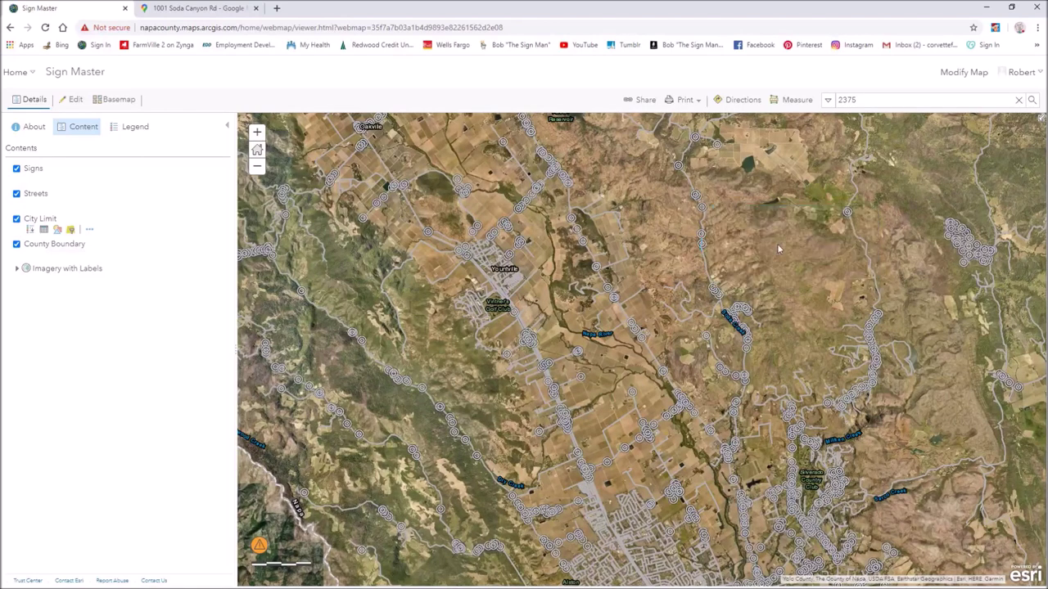
View the sign details for a point on Soda Canyon Rd north of Soda Creek and one on Atlas Peak Rd, closing each pop-up.
scroll(777, 243, up, 1)
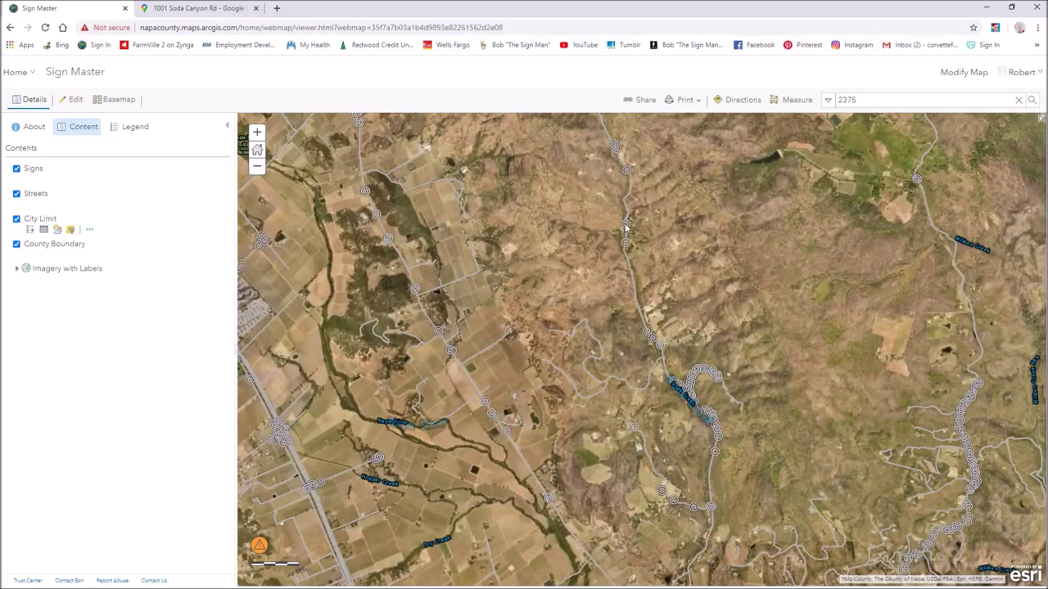
click(625, 226)
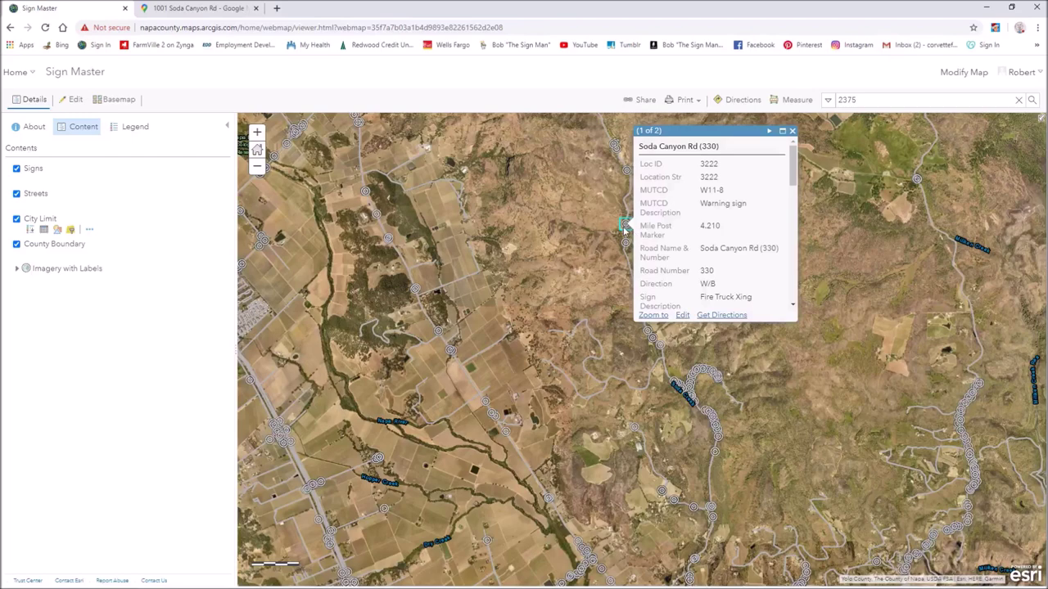
click(793, 132)
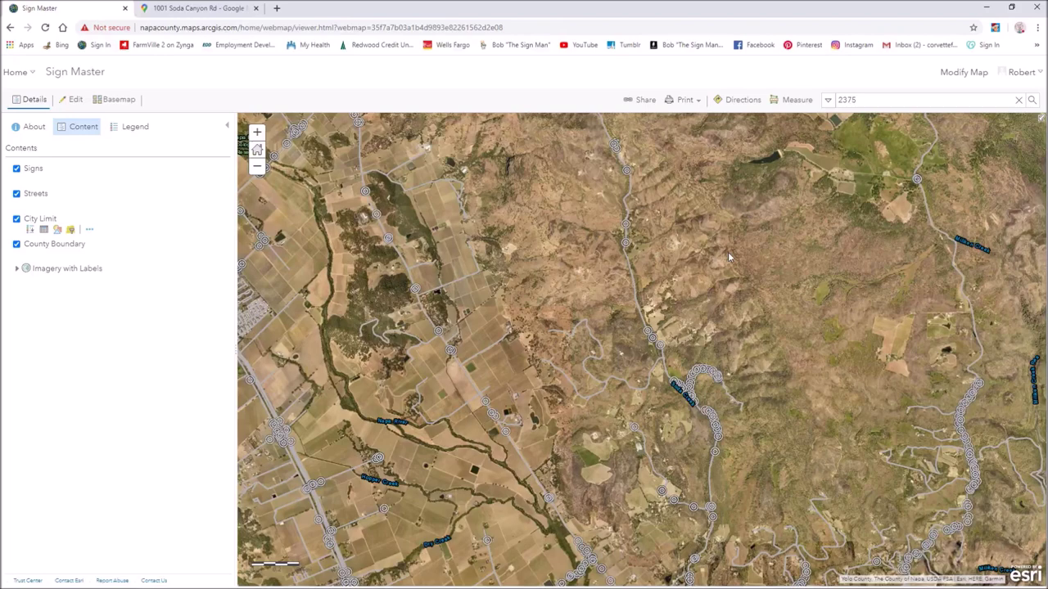
click(960, 430)
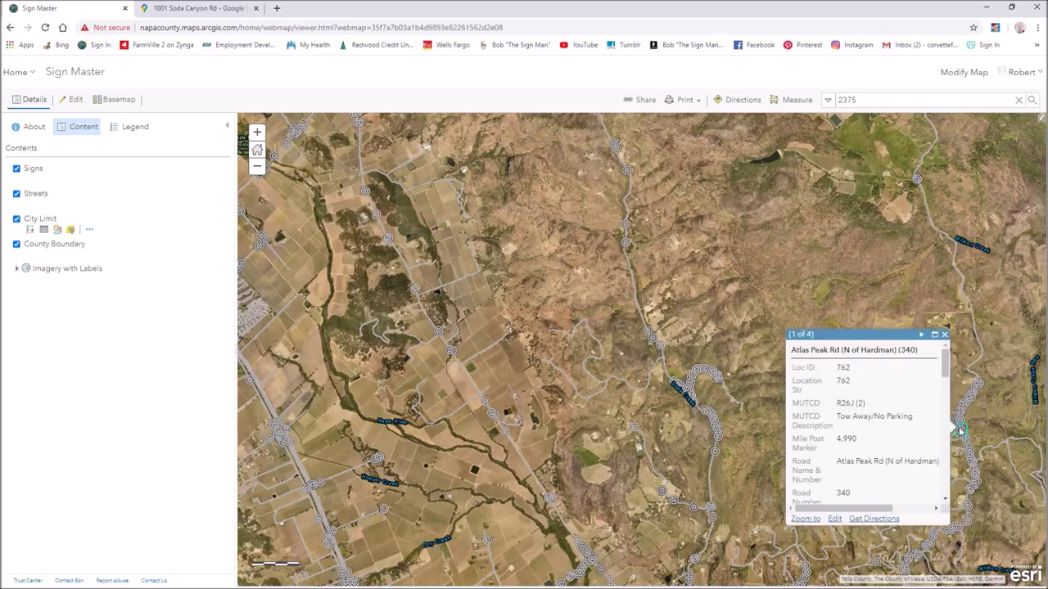
click(944, 334)
scroll(940, 440, up, 2)
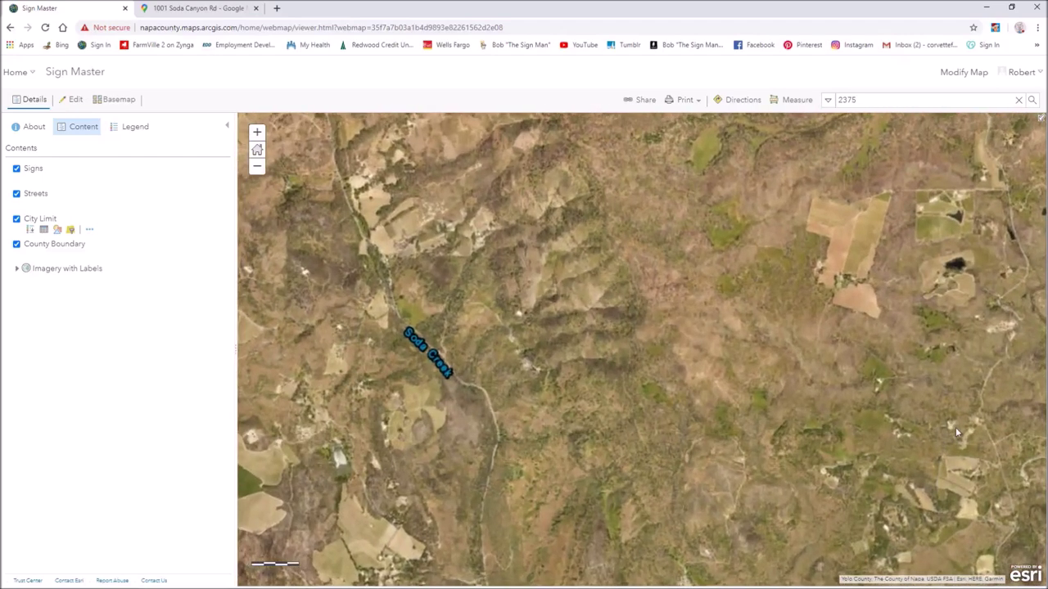